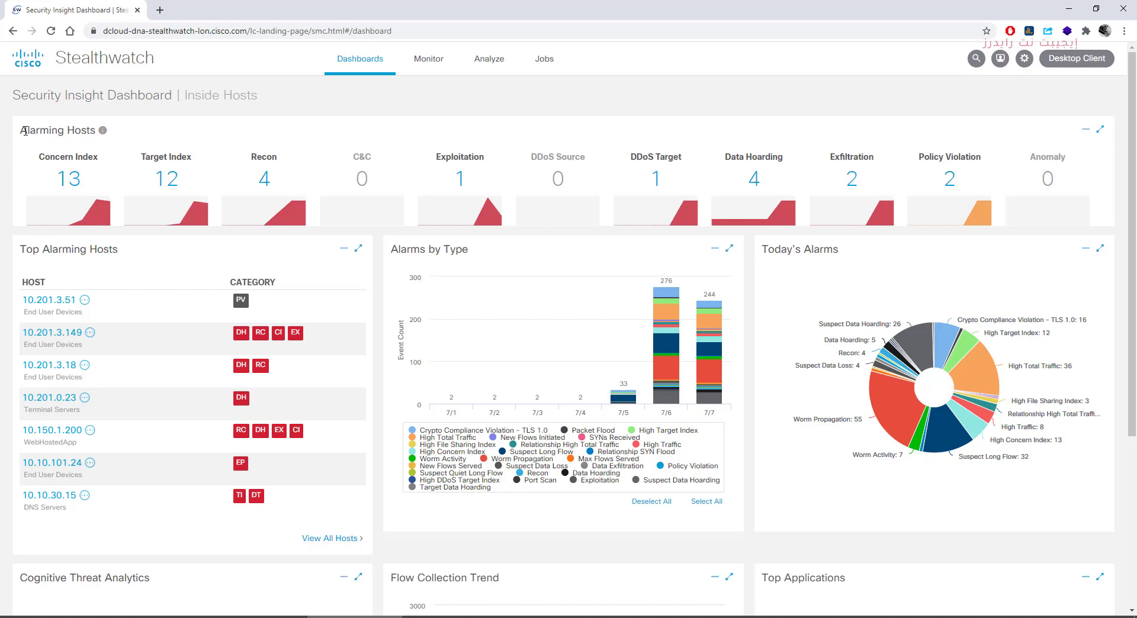
Examine the Alarming Hosts summary and the host groups of the entries in Top Alarming Hosts.
{"action": "left_click_drag", "start_coordinate": [26, 130], "coordinate": [57, 131]}
{"action": "mouse_move", "coordinate": [103, 132]}
{"action": "left_click", "coordinate": [302, 127]}
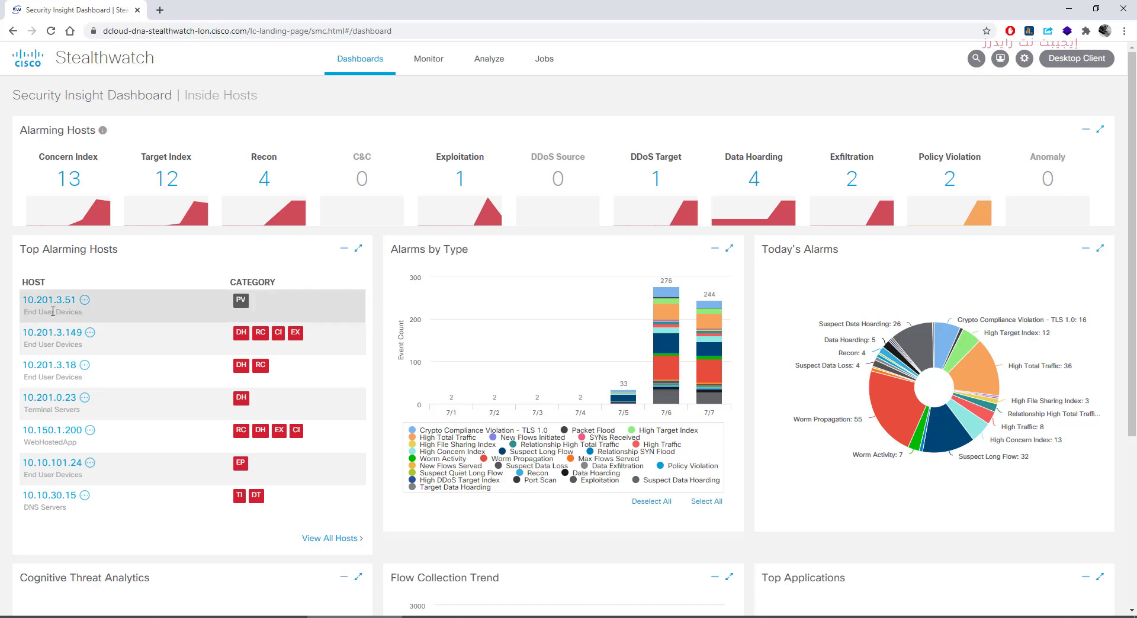
{"action": "left_click_drag", "start_coordinate": [19, 253], "coordinate": [153, 253]}
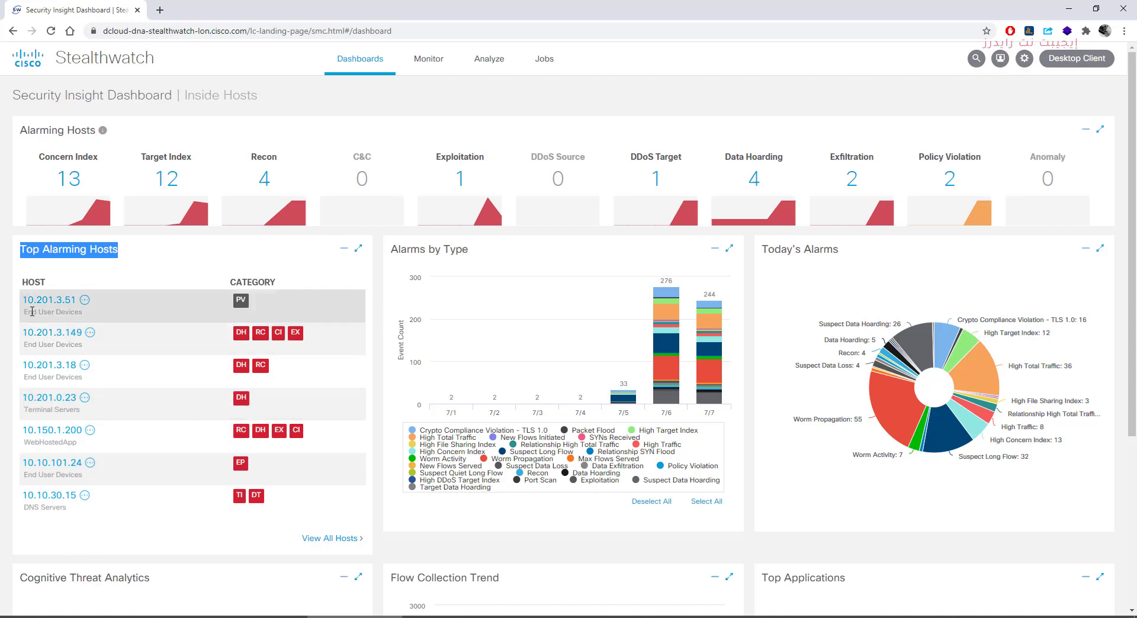
{"action": "left_click_drag", "start_coordinate": [26, 313], "coordinate": [87, 317]}
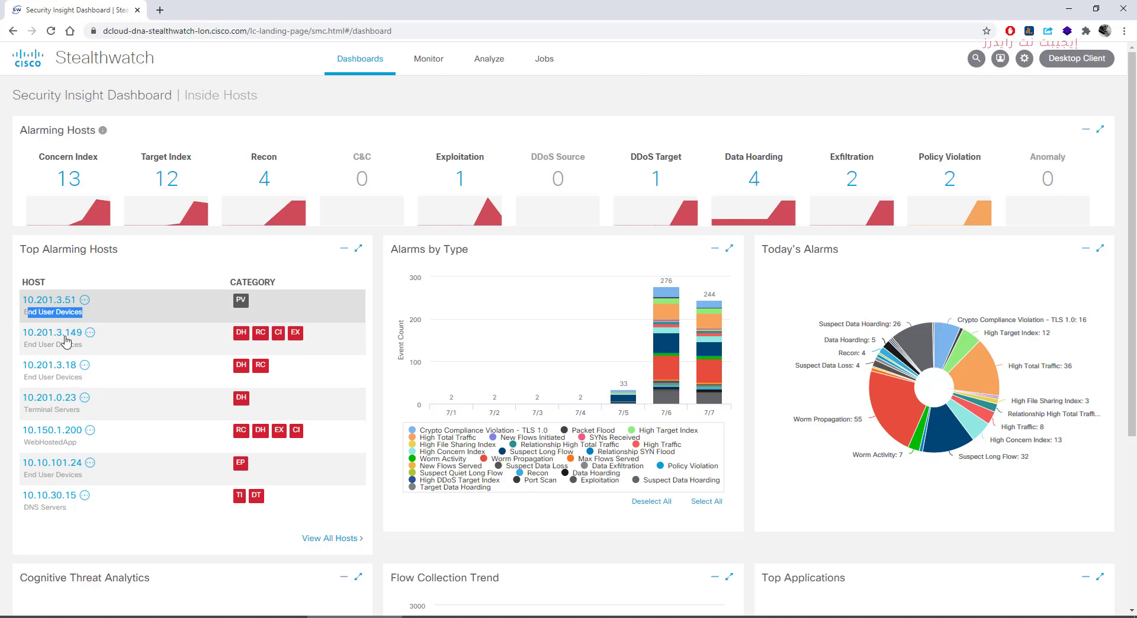
{"action": "left_click_drag", "start_coordinate": [36, 345], "coordinate": [86, 346]}
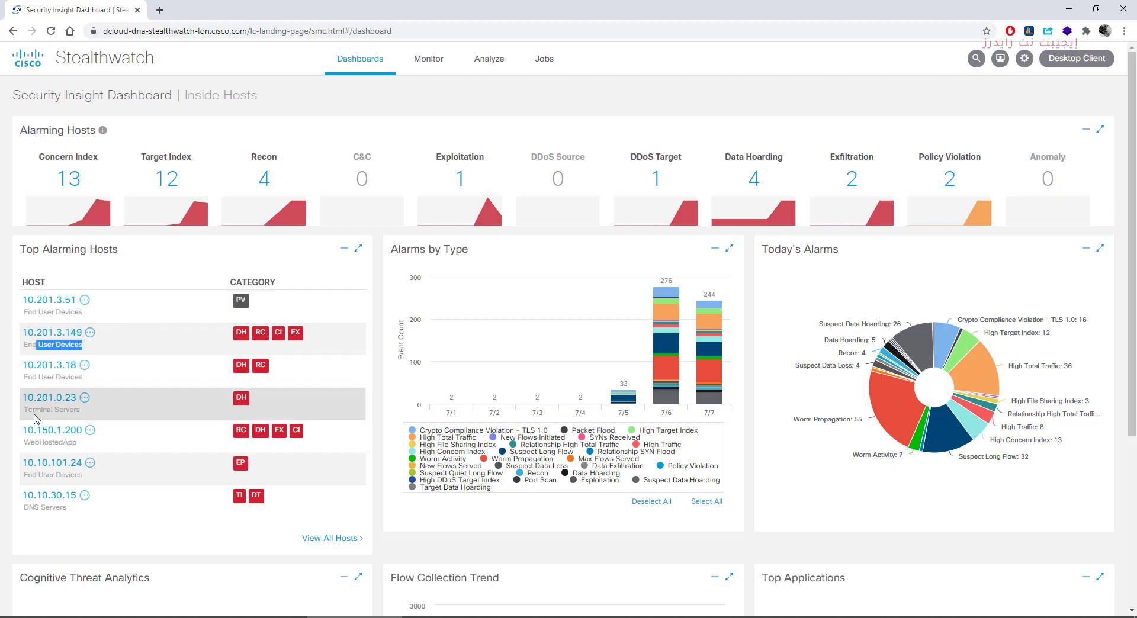
{"action": "left_click_drag", "start_coordinate": [34, 409], "coordinate": [82, 411]}
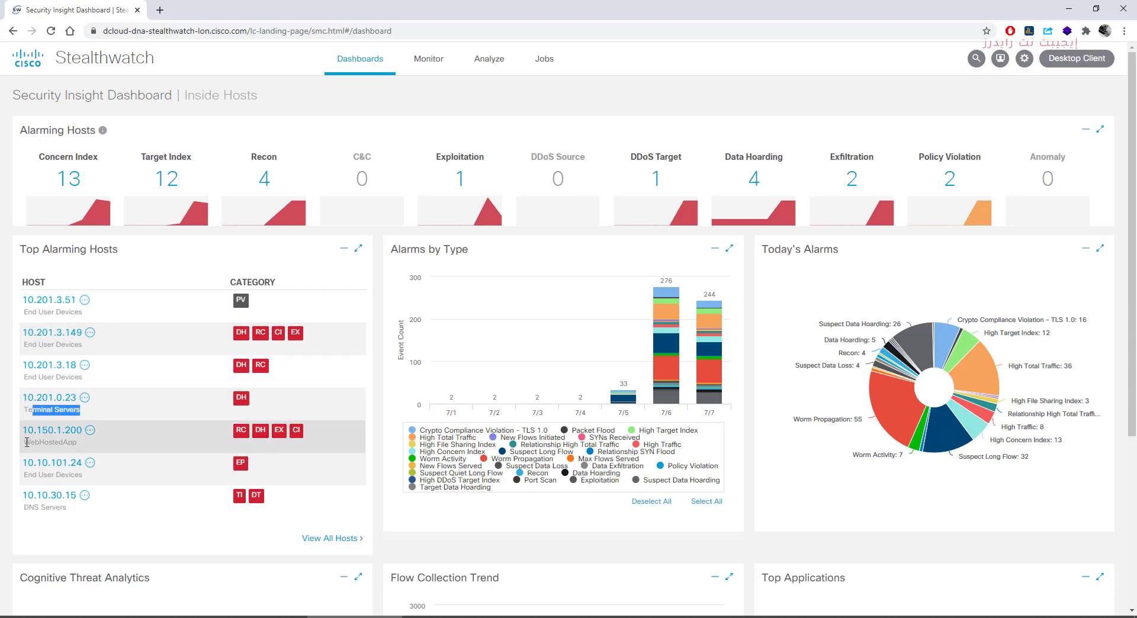
{"action": "left_click_drag", "start_coordinate": [27, 443], "coordinate": [94, 445]}
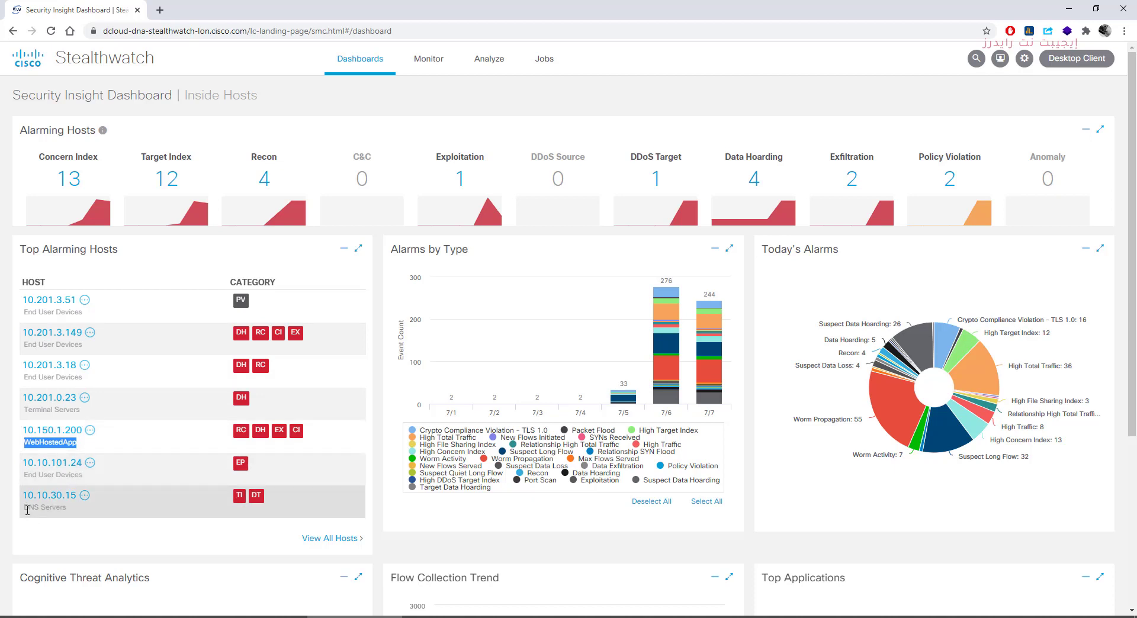
{"action": "left_click_drag", "start_coordinate": [27, 509], "coordinate": [84, 515]}
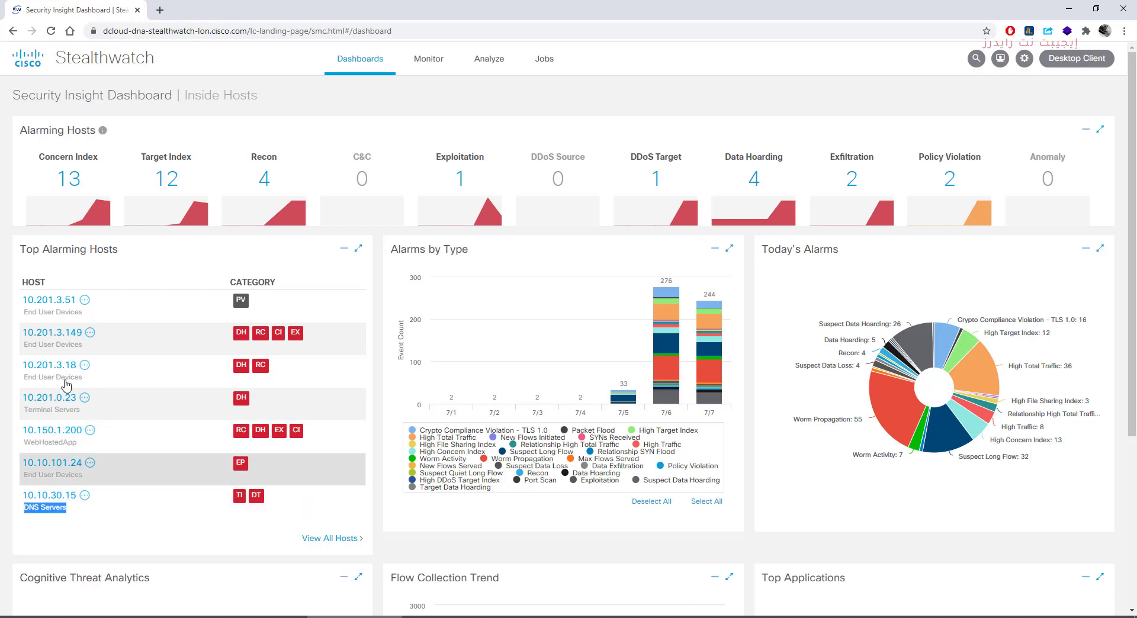
Open the host report for 10.201.3.51 and review its location and policies in the host summary.
{"action": "left_click", "coordinate": [54, 302]}
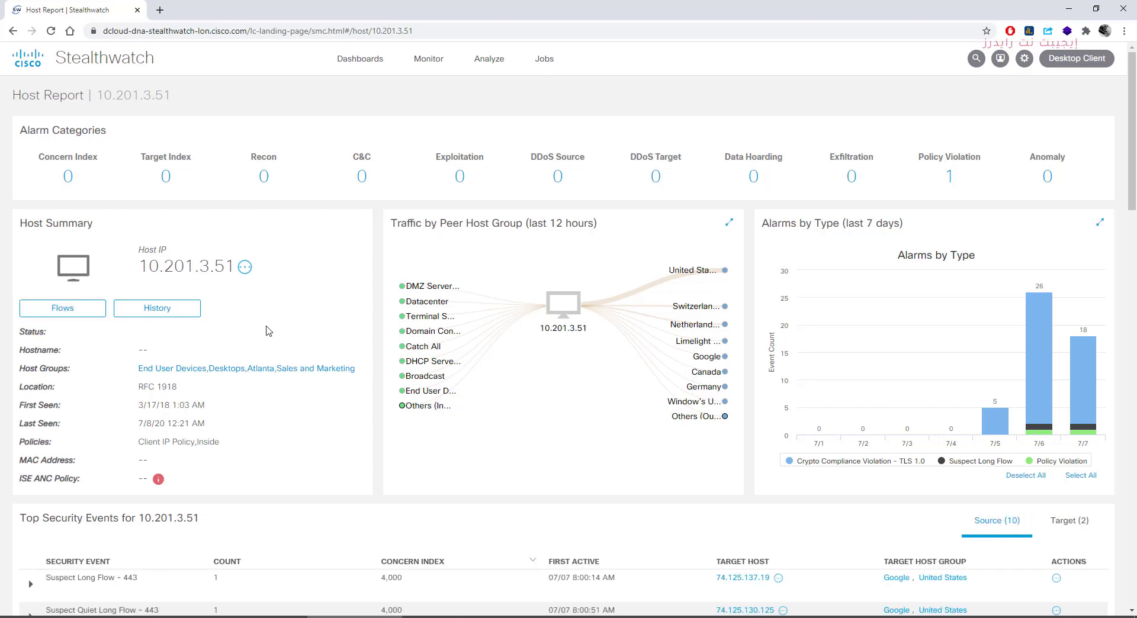
{"action": "left_click_drag", "start_coordinate": [136, 407], "coordinate": [182, 404]}
{"action": "left_click_drag", "start_coordinate": [141, 444], "coordinate": [228, 451]}
{"action": "left_click", "coordinate": [224, 443]}
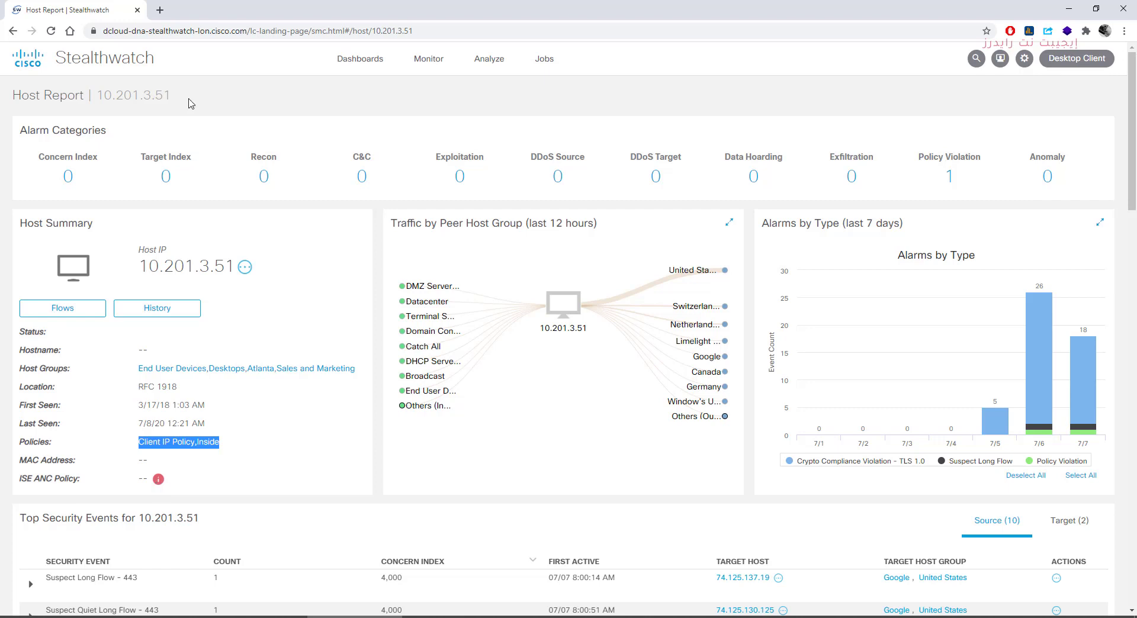
{"action": "mouse_move", "coordinate": [568, 69]}
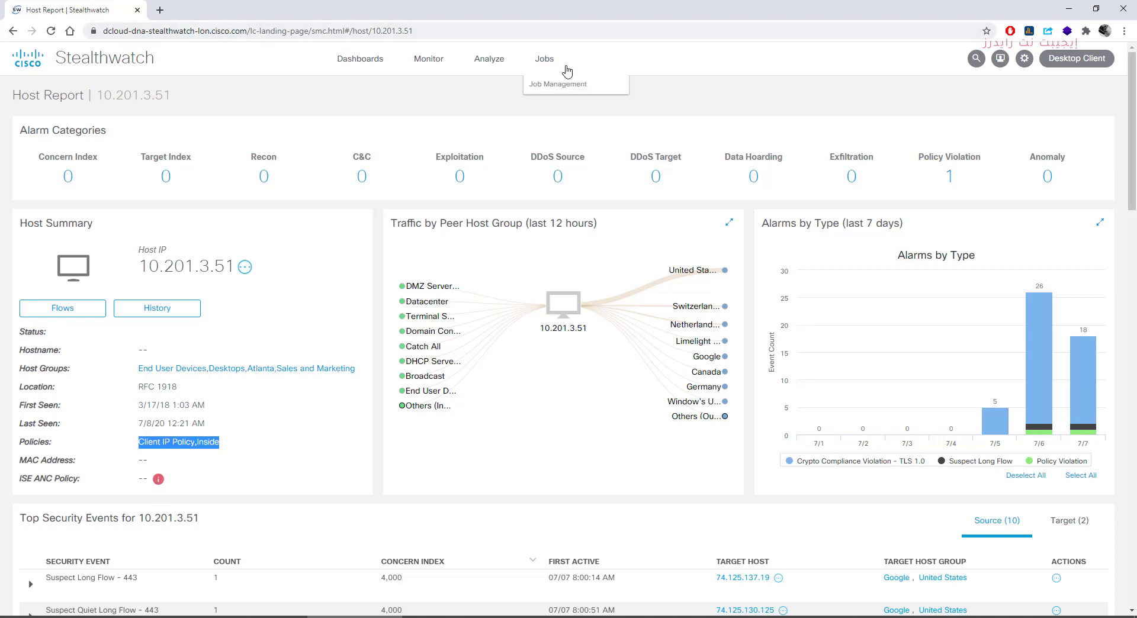
{"action": "left_click", "coordinate": [615, 63]}
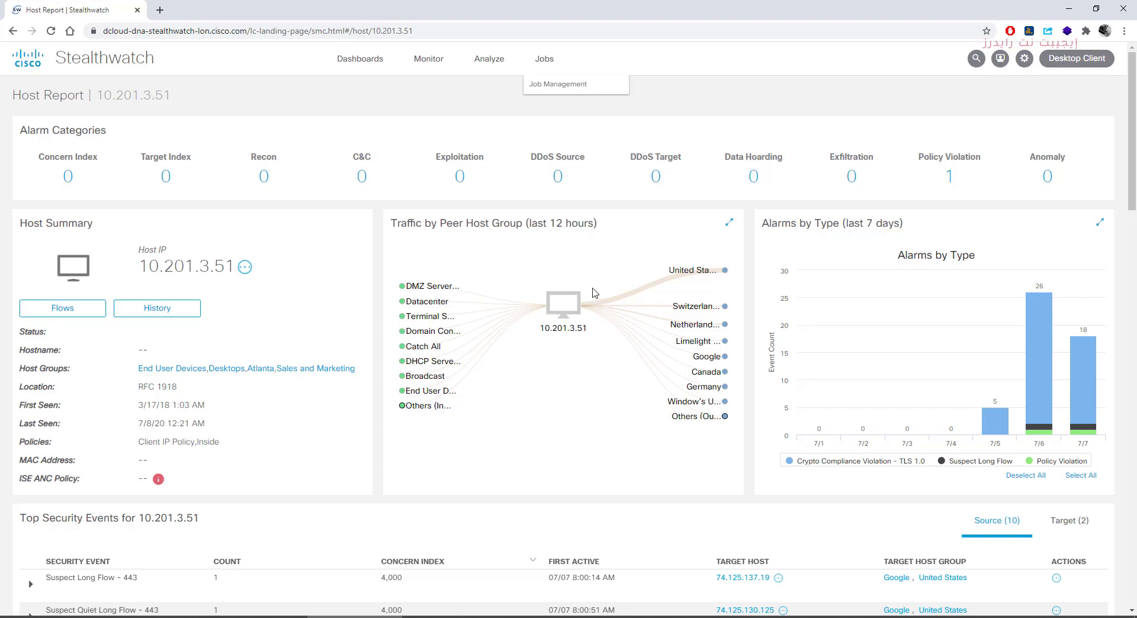
{"action": "left_click", "coordinate": [726, 126]}
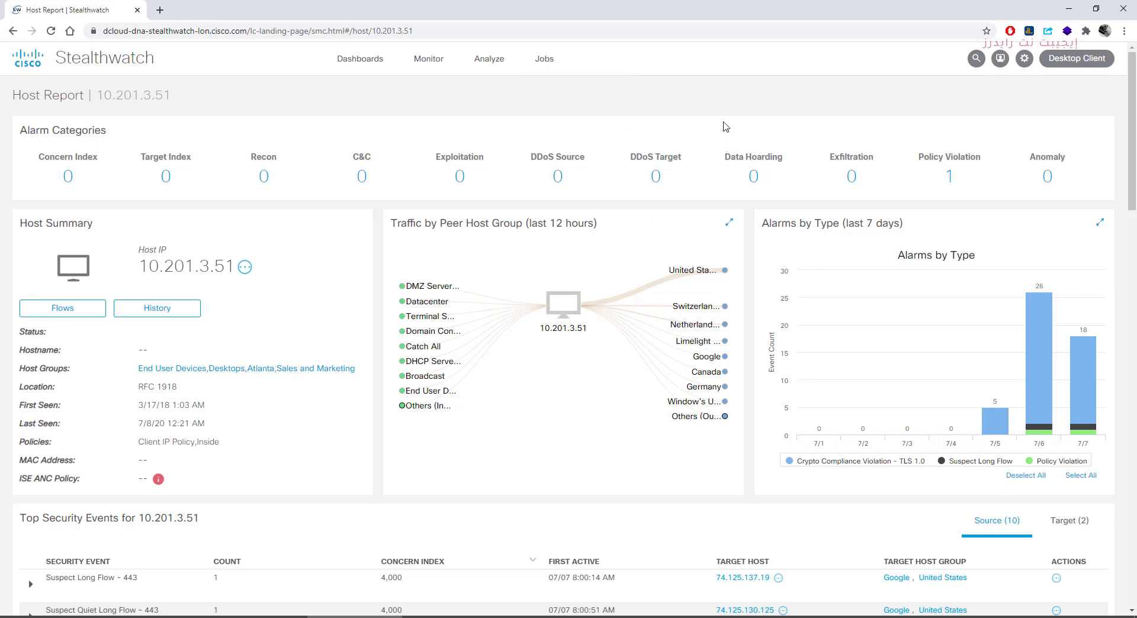
Open the host's Policy Violation alarm and check the report of its Sales and Marketing source host group, returning to the alarm.
{"action": "left_click", "coordinate": [949, 177]}
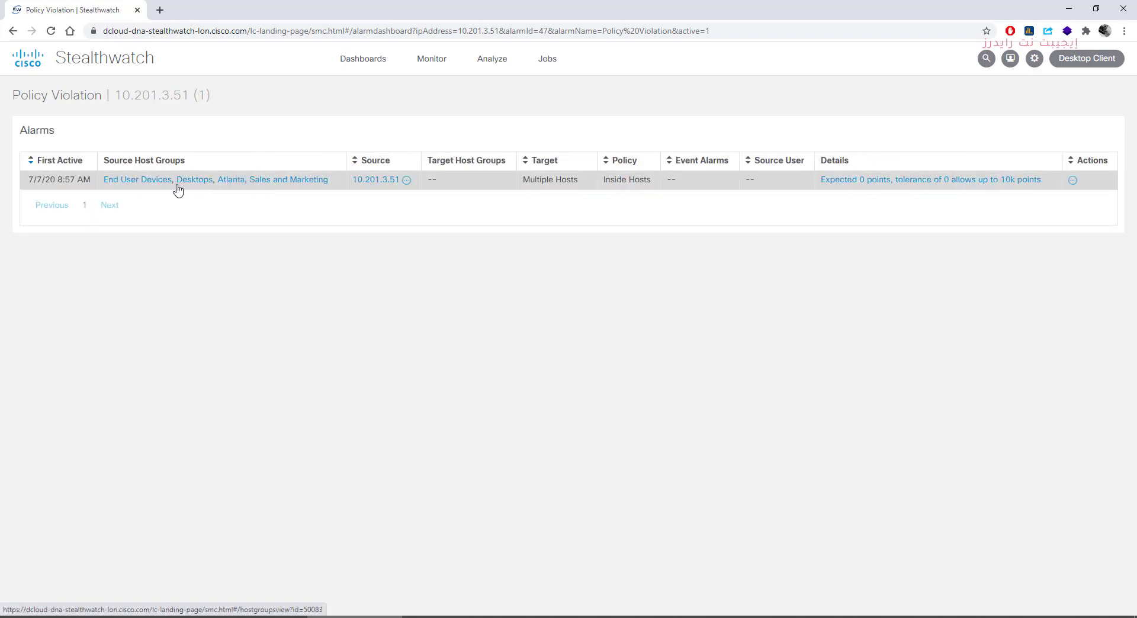
{"action": "left_click", "coordinate": [309, 180]}
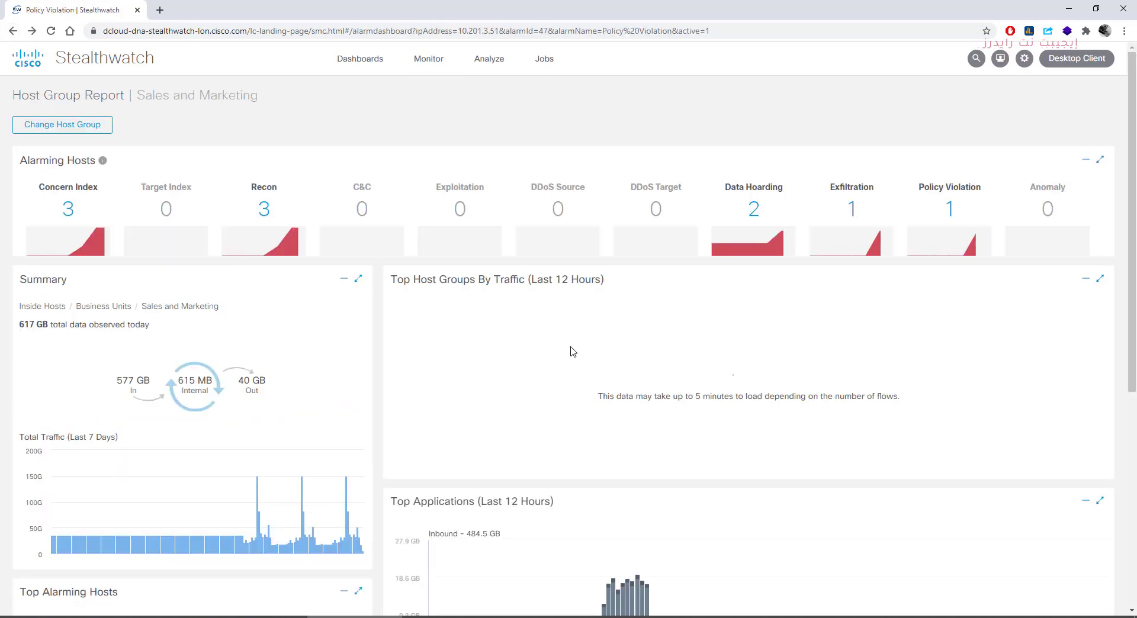
{"action": "left_click", "coordinate": [13, 33]}
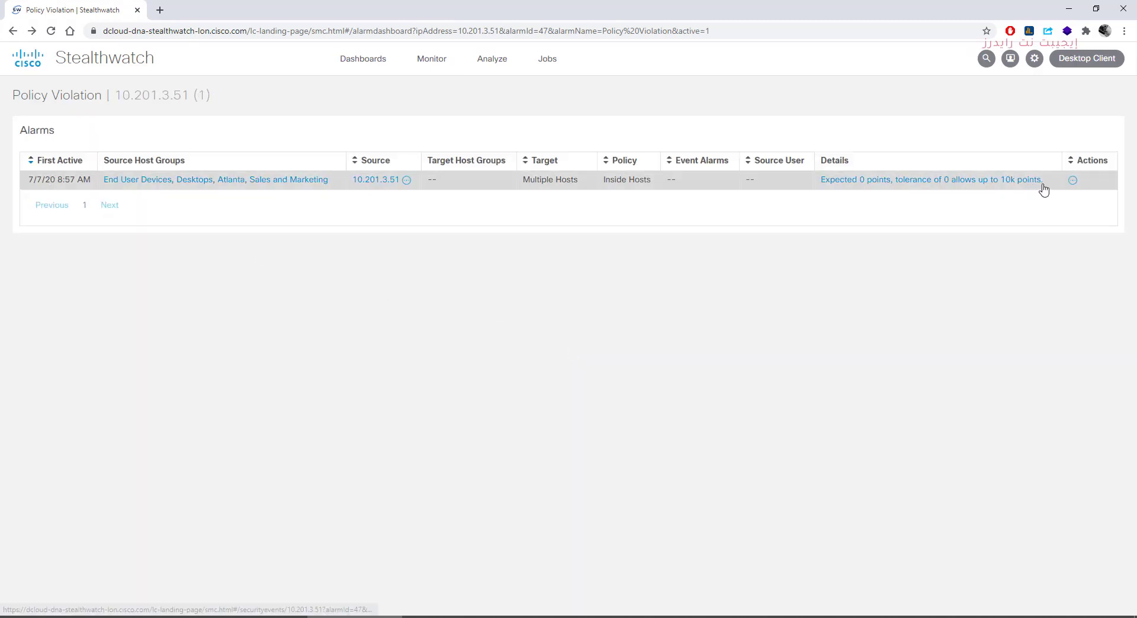
View the flows associated with the Policy Violation alarm of 10.201.3.51 and let the flow search keep running.
{"action": "left_click", "coordinate": [1072, 181]}
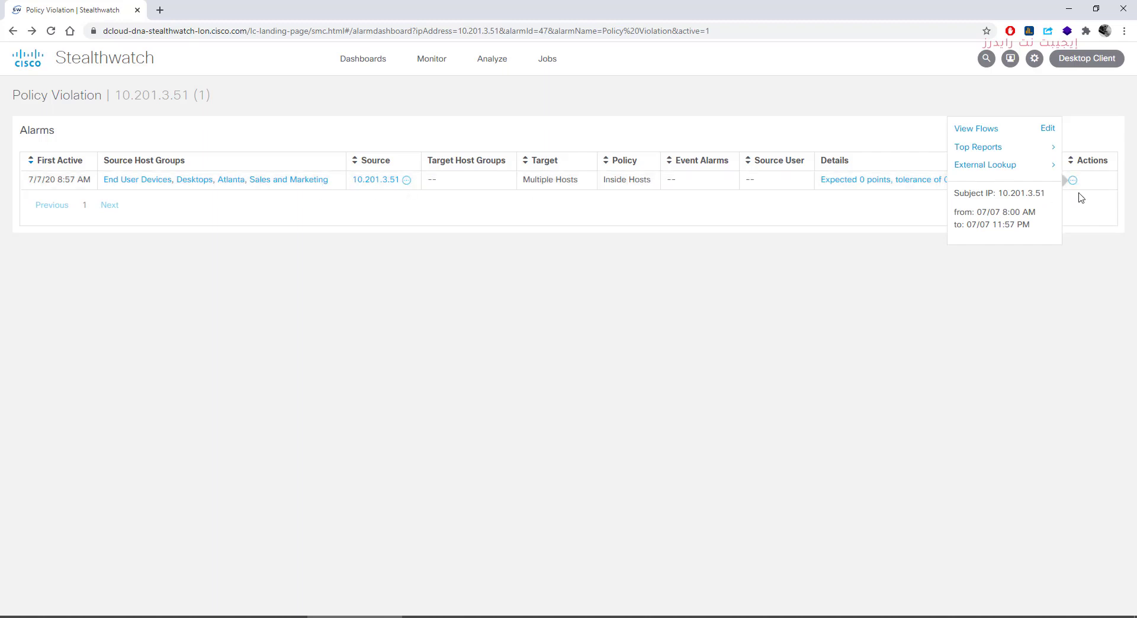
{"action": "left_click", "coordinate": [983, 131]}
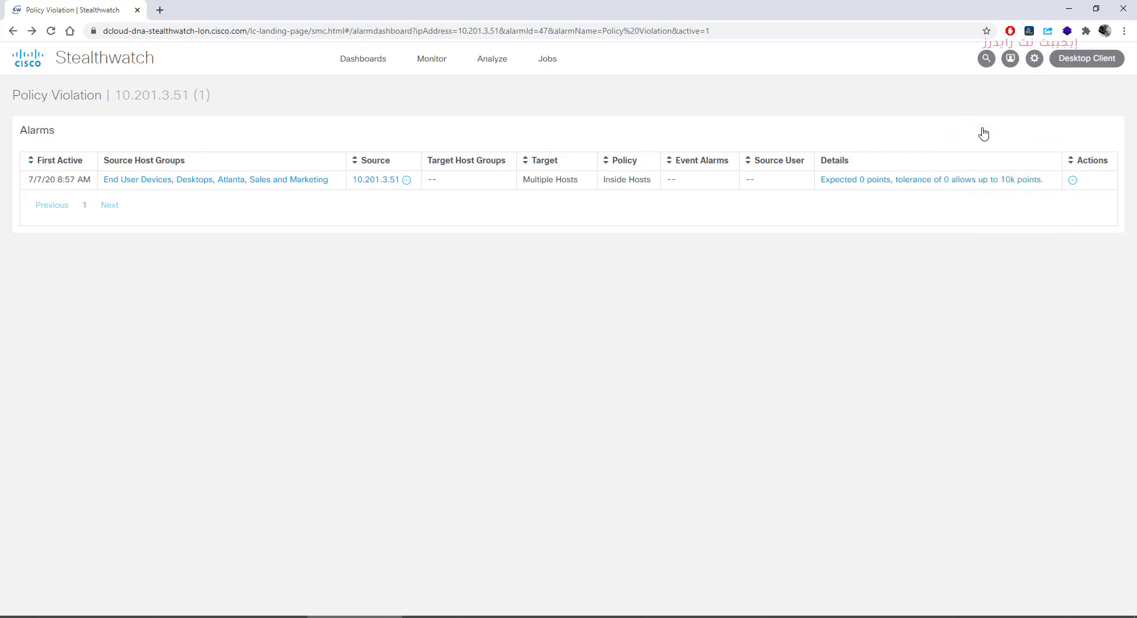
{"action": "left_click", "coordinate": [1072, 180]}
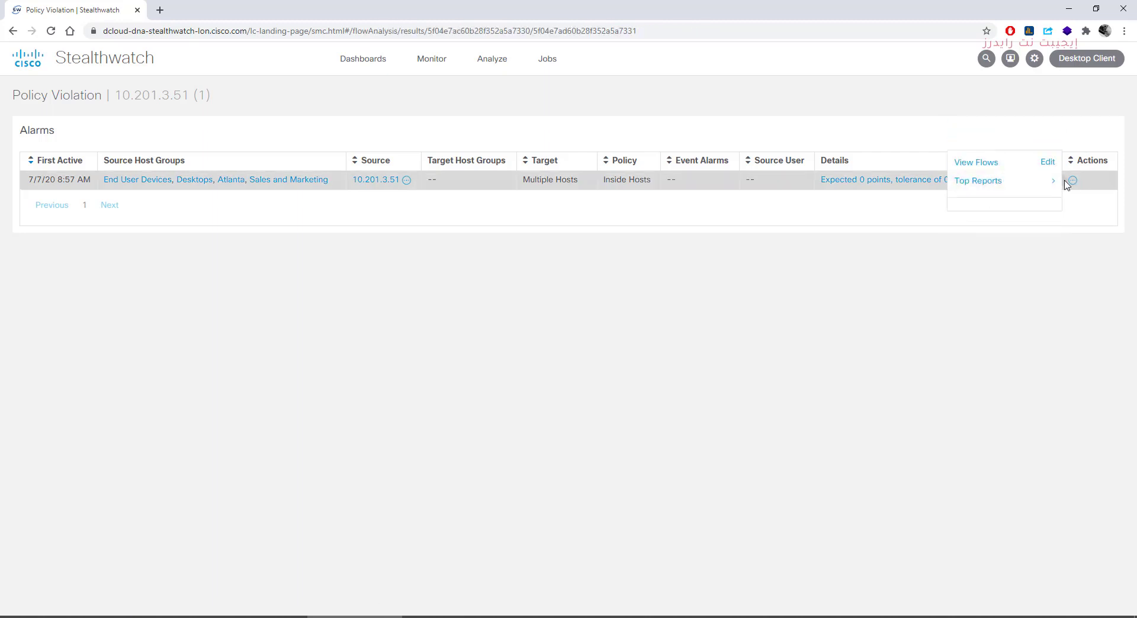
{"action": "left_click", "coordinate": [1005, 178]}
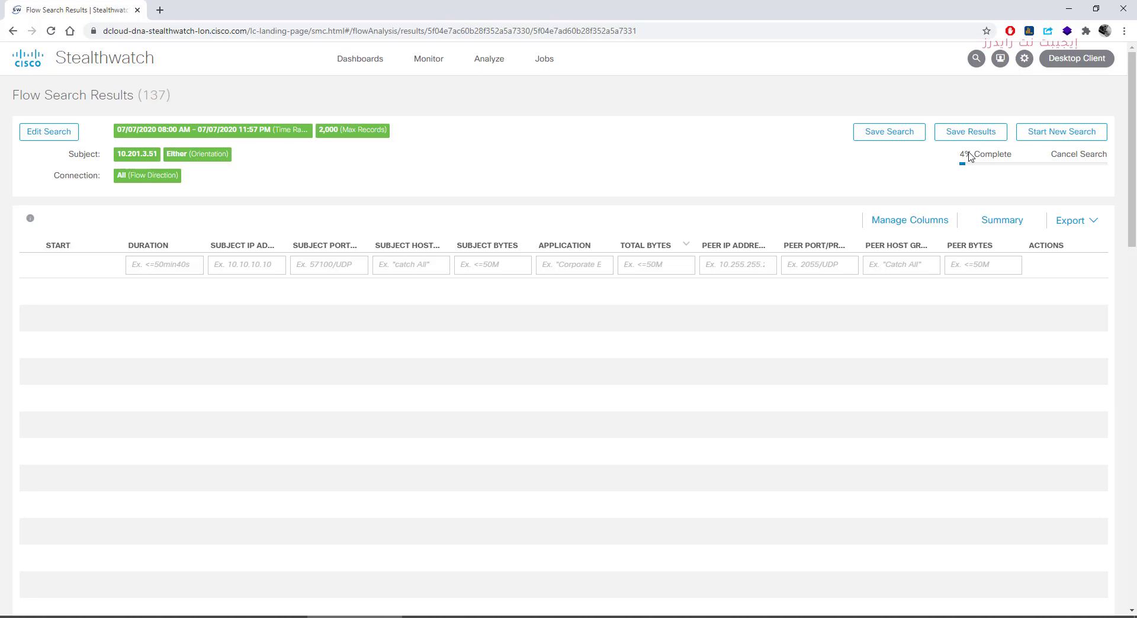
{"action": "left_click", "coordinate": [1078, 154]}
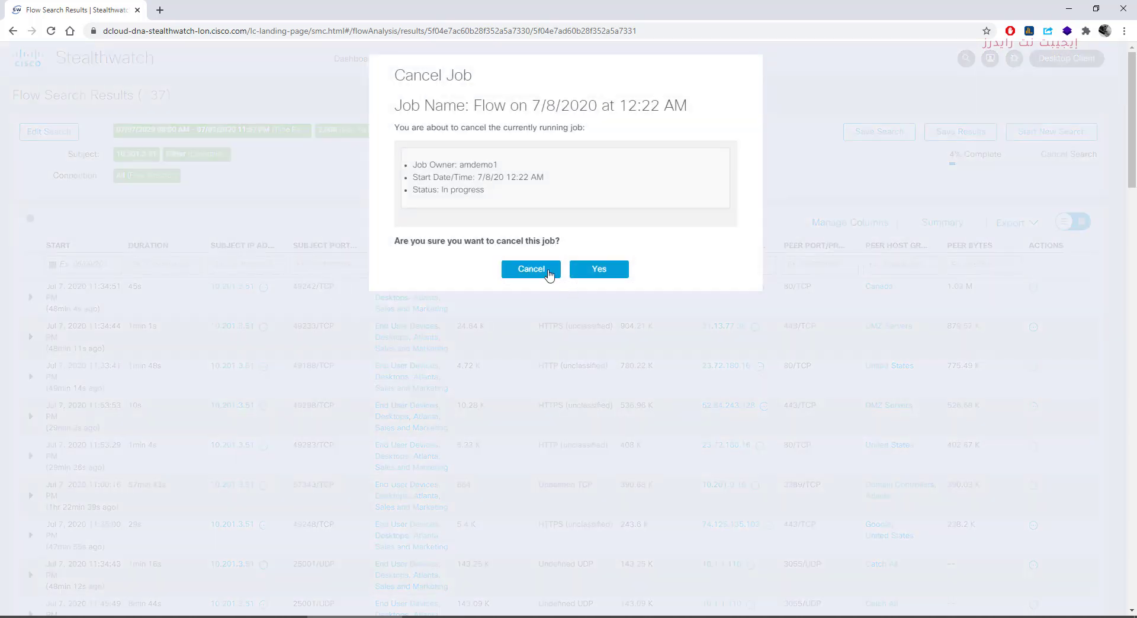
{"action": "left_click", "coordinate": [548, 274]}
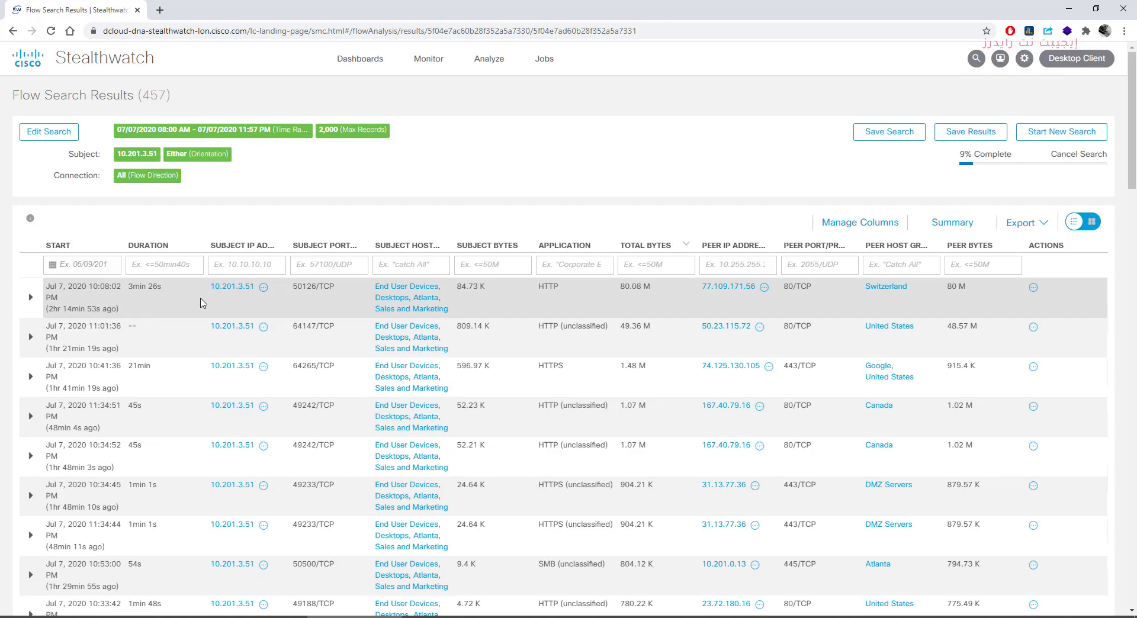
Inspect the subject port, protocol and application of the first flow in the results, with its details expanded.
{"action": "double_click", "coordinate": [303, 289]}
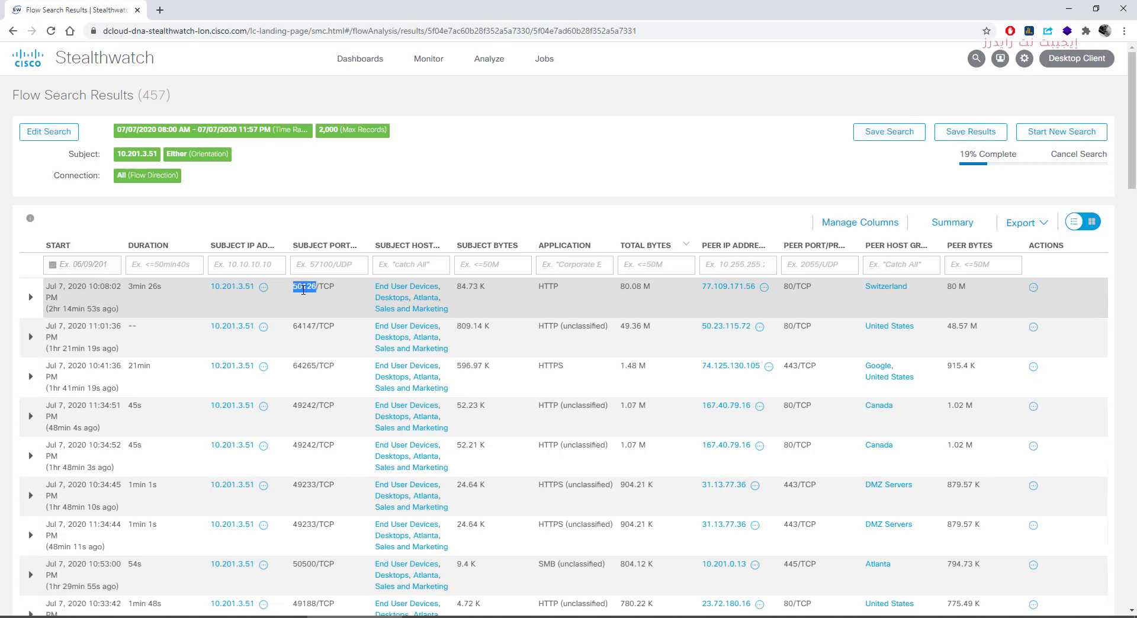
{"action": "left_click", "coordinate": [325, 289]}
{"action": "left_click", "coordinate": [326, 289]}
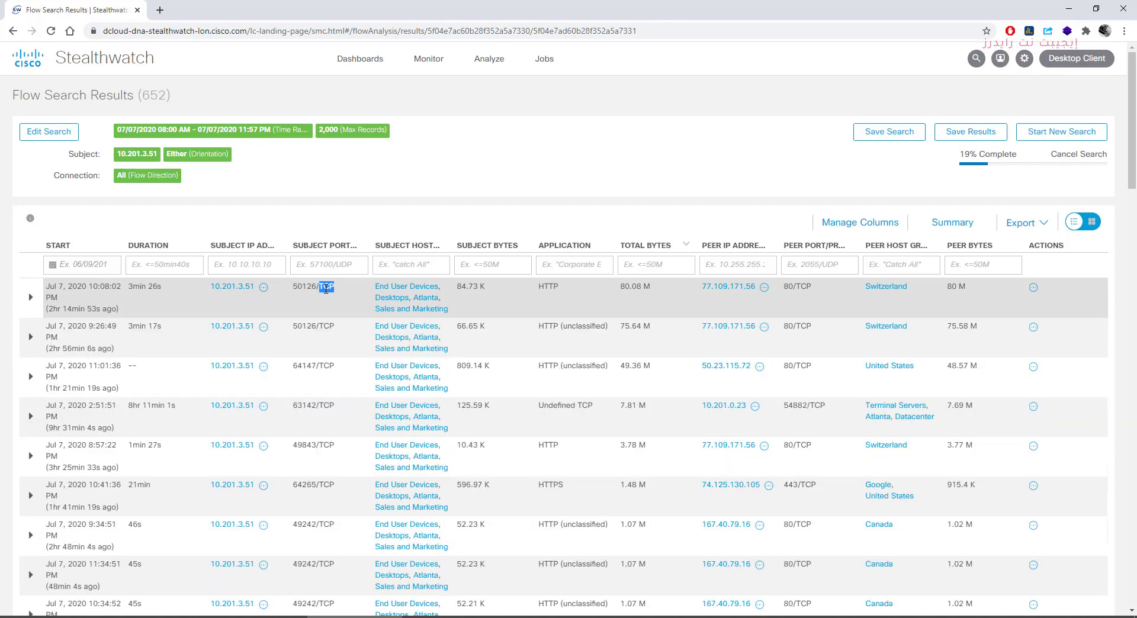
{"action": "left_click", "coordinate": [325, 289]}
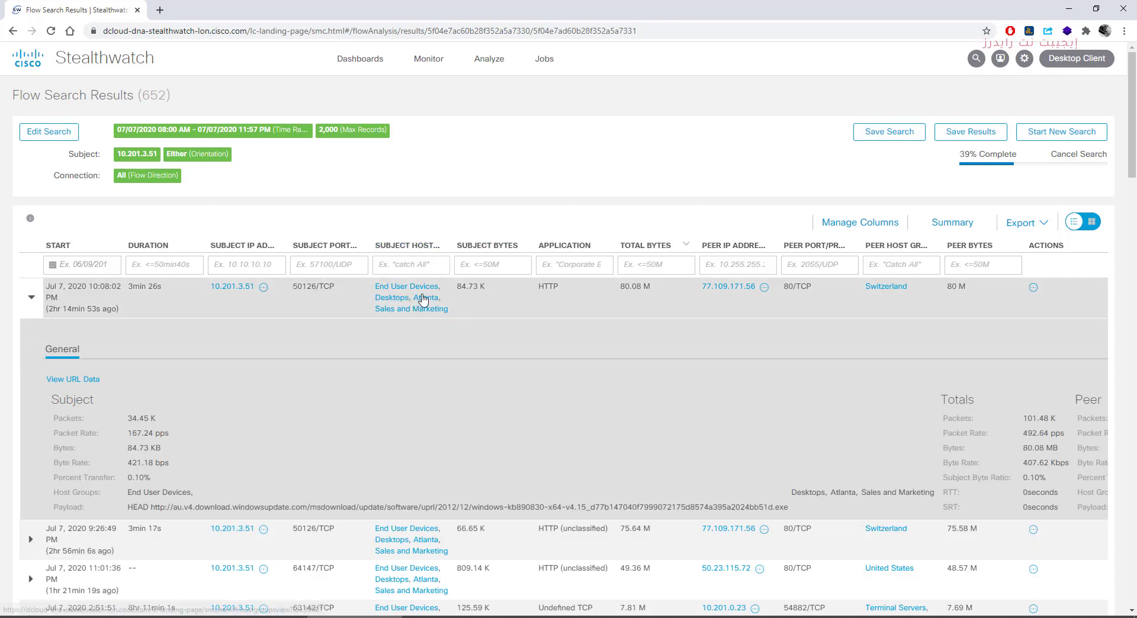
{"action": "double_click", "coordinate": [554, 287]}
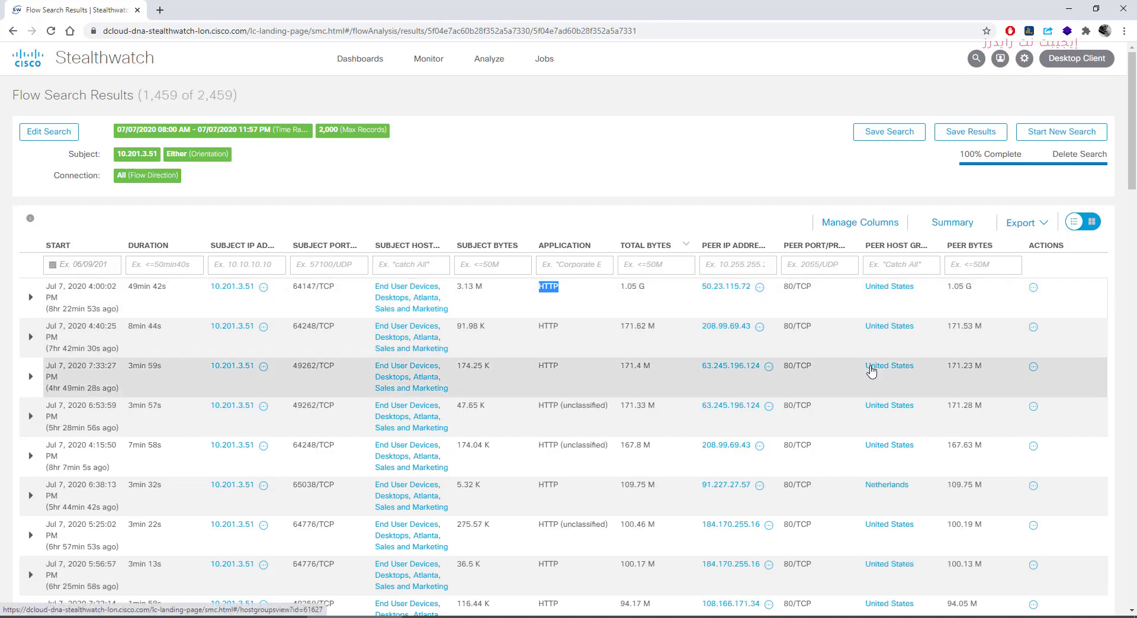
Examine the flow with the most total bytes, checking its application, subject bytes, total bytes and payload URL in the expanded details.
{"action": "scroll", "coordinate": [148, 419], "scroll_direction": "down", "scroll_amount": 5}
{"action": "scroll", "coordinate": [148, 419], "scroll_direction": "up", "scroll_amount": 6}
{"action": "double_click", "coordinate": [548, 286]}
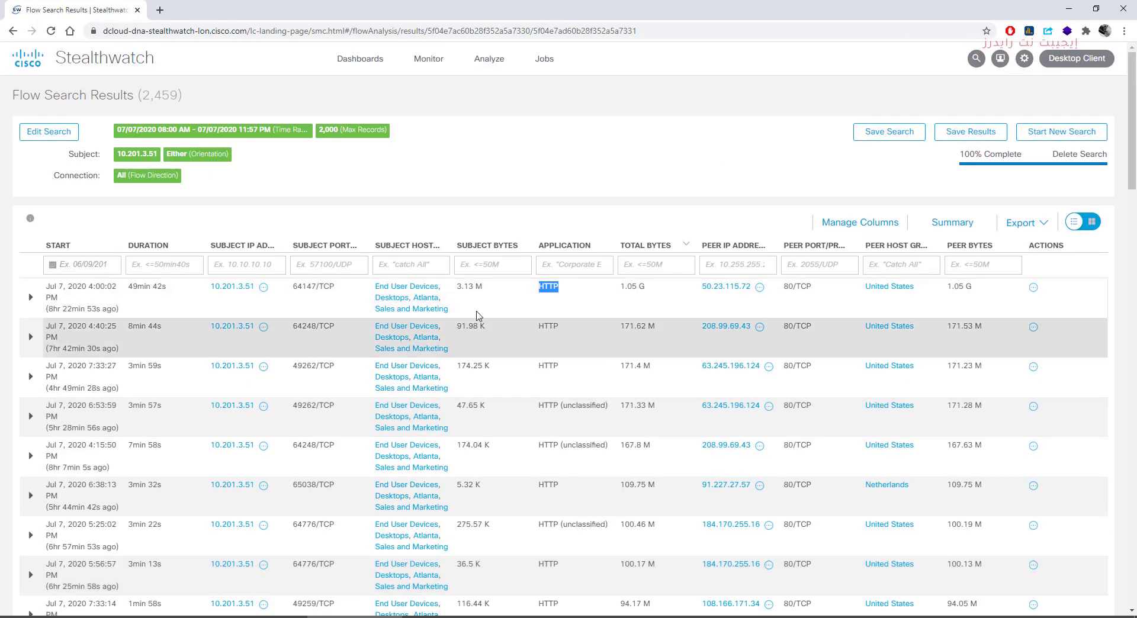
{"action": "left_click_drag", "start_coordinate": [484, 291], "coordinate": [460, 296]}
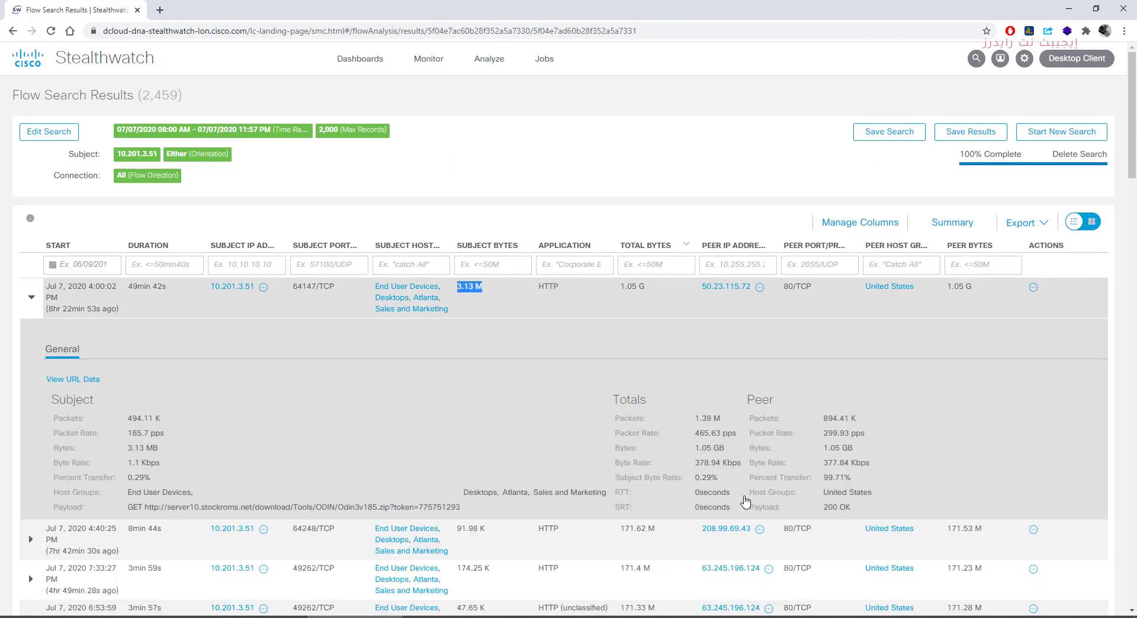
{"action": "left_click_drag", "start_coordinate": [731, 453], "coordinate": [673, 452]}
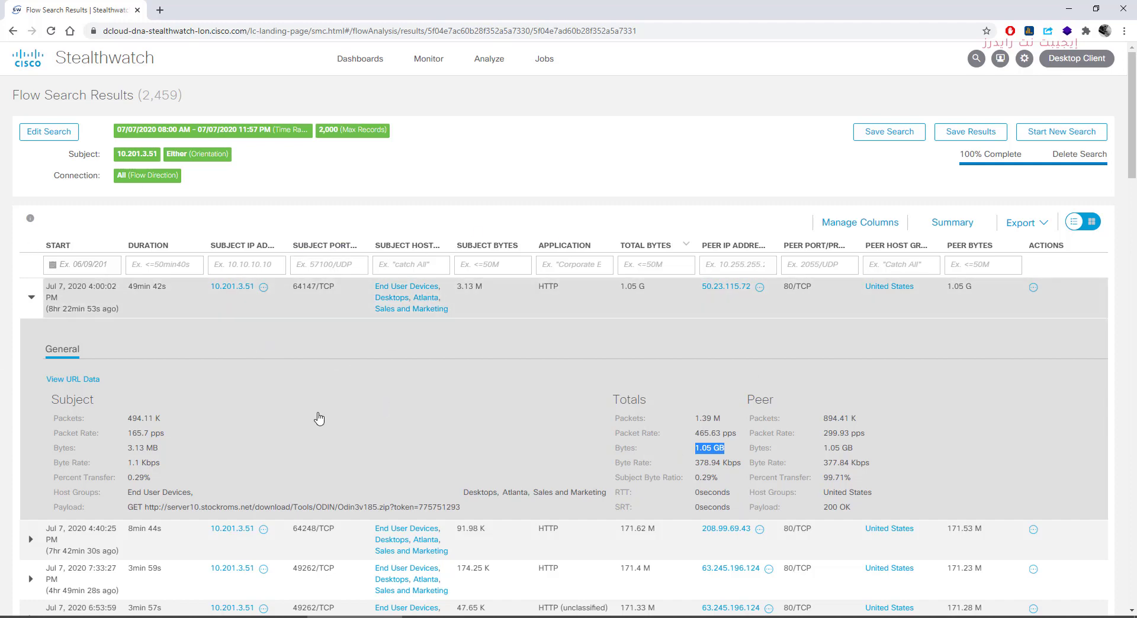
{"action": "scroll", "coordinate": [246, 373], "scroll_direction": "down", "scroll_amount": 6}
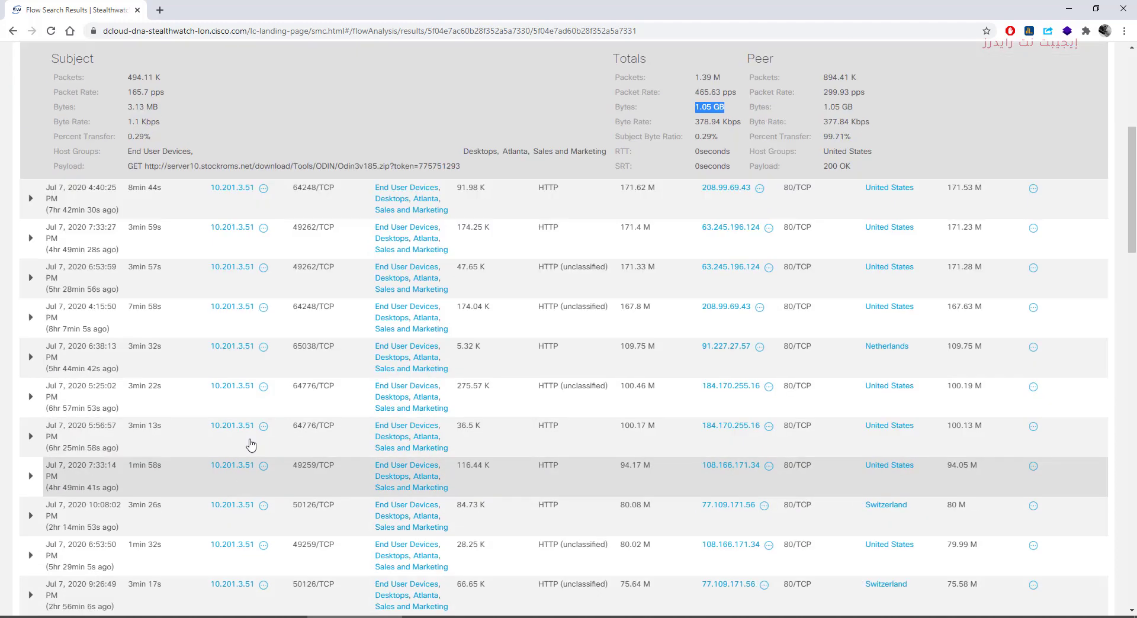
{"action": "left_click_drag", "start_coordinate": [461, 152], "coordinate": [145, 155]}
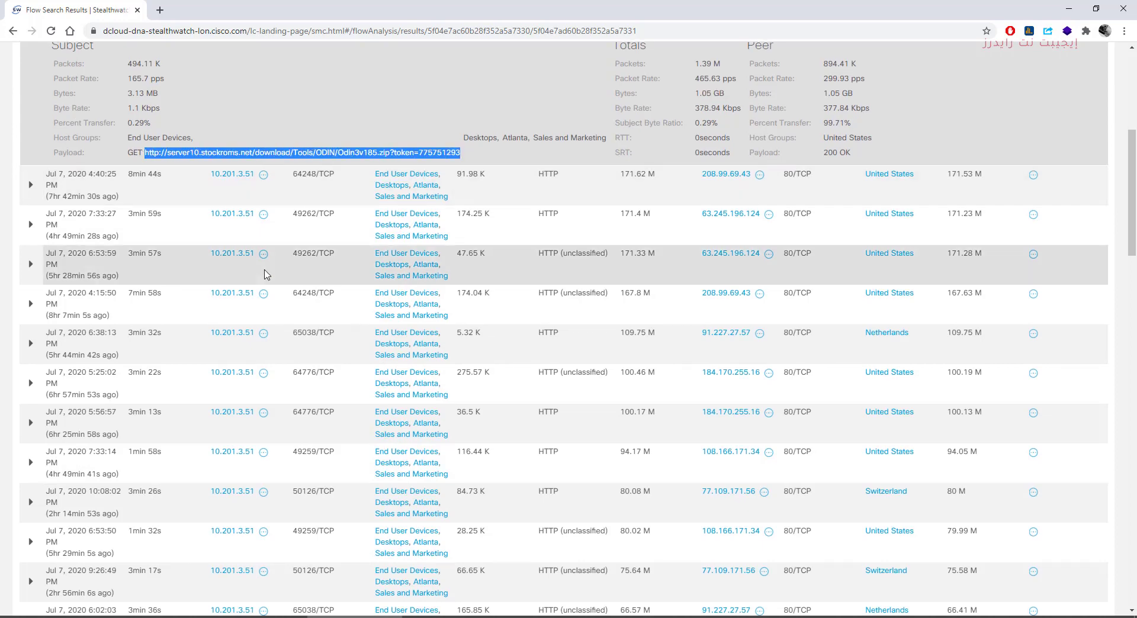
{"action": "scroll", "coordinate": [260, 373], "scroll_direction": "up", "scroll_amount": 4}
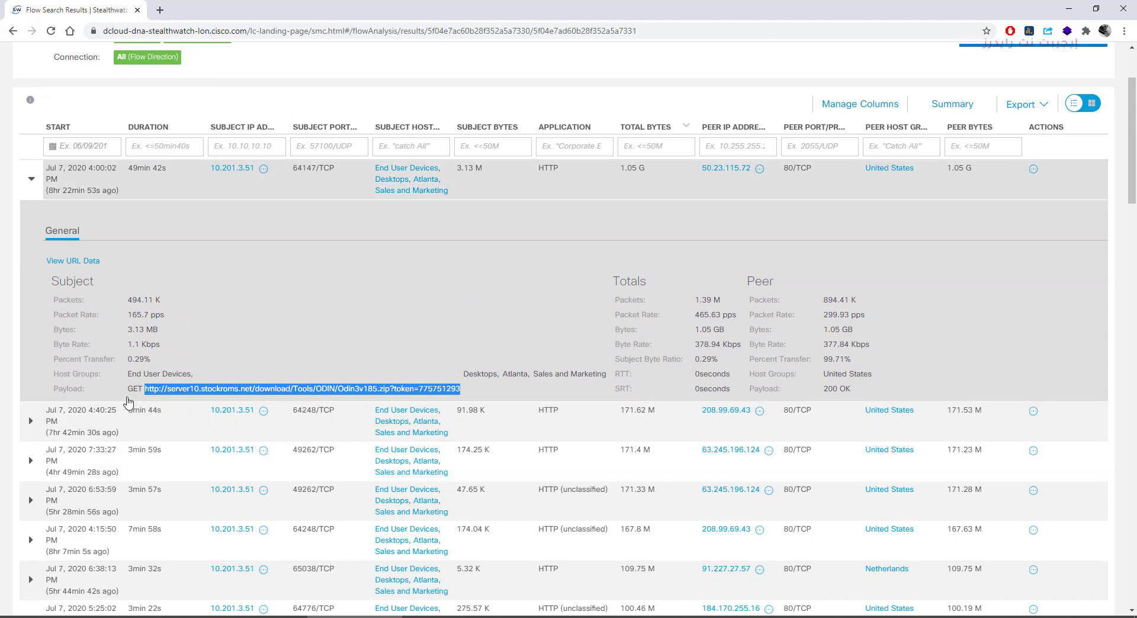
{"action": "scroll", "coordinate": [439, 347], "scroll_direction": "up", "scroll_amount": 2}
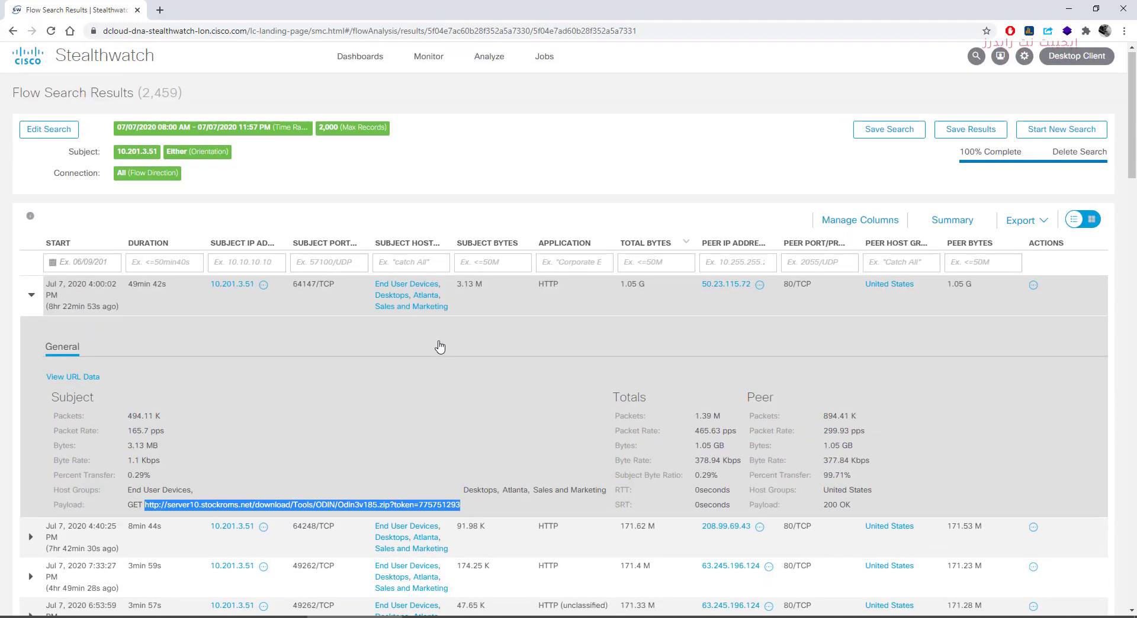
Leave the flow search results and open the Network Security dashboard.
{"action": "left_click", "coordinate": [427, 60]}
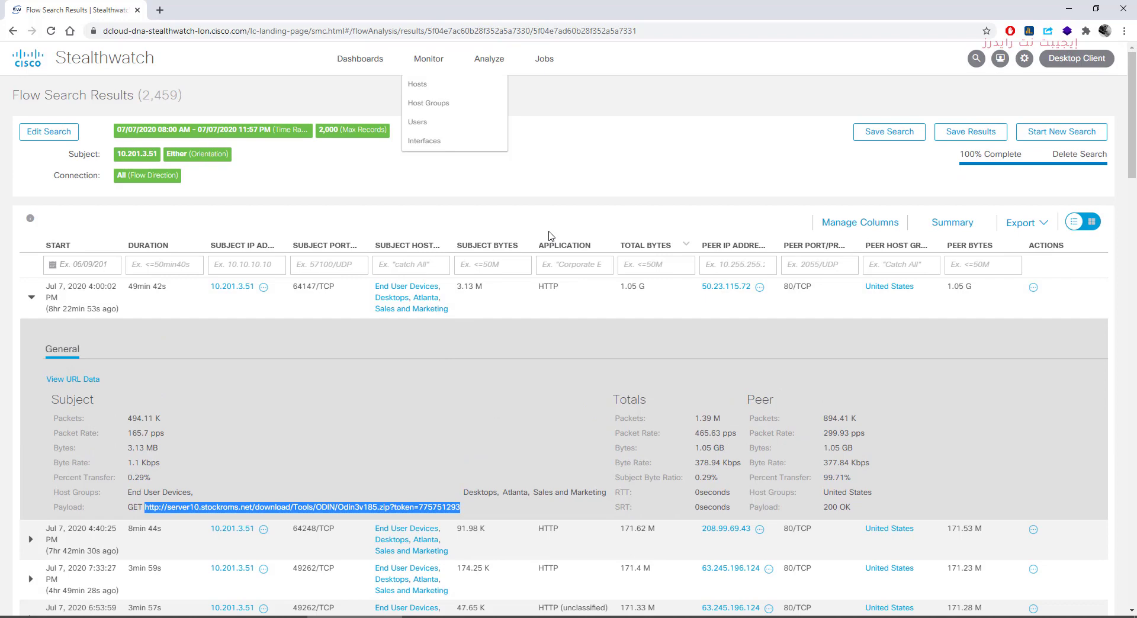
{"action": "scroll", "coordinate": [435, 512], "scroll_direction": "down", "scroll_amount": 5}
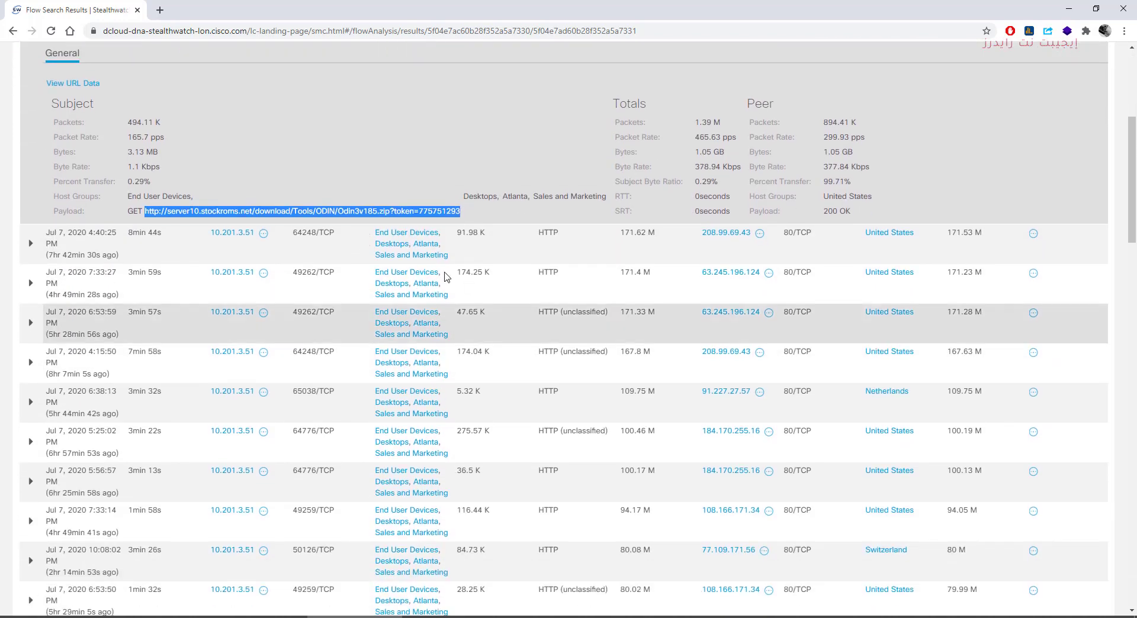
{"action": "scroll", "coordinate": [456, 332], "scroll_direction": "up", "scroll_amount": 5}
{"action": "left_click", "coordinate": [355, 59]}
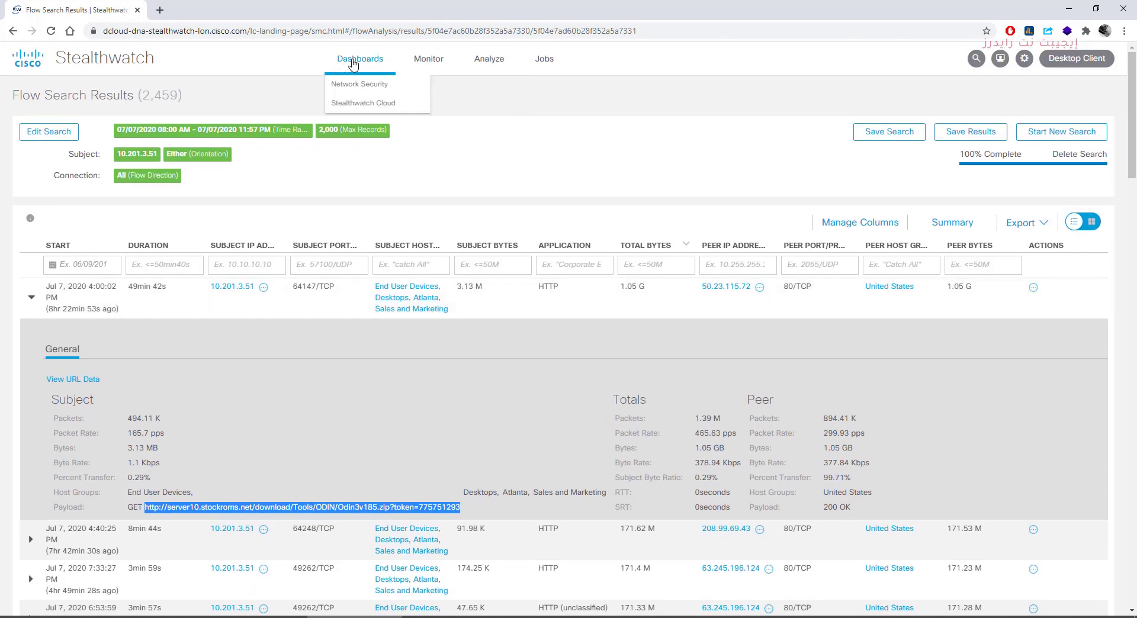
{"action": "left_click", "coordinate": [354, 86]}
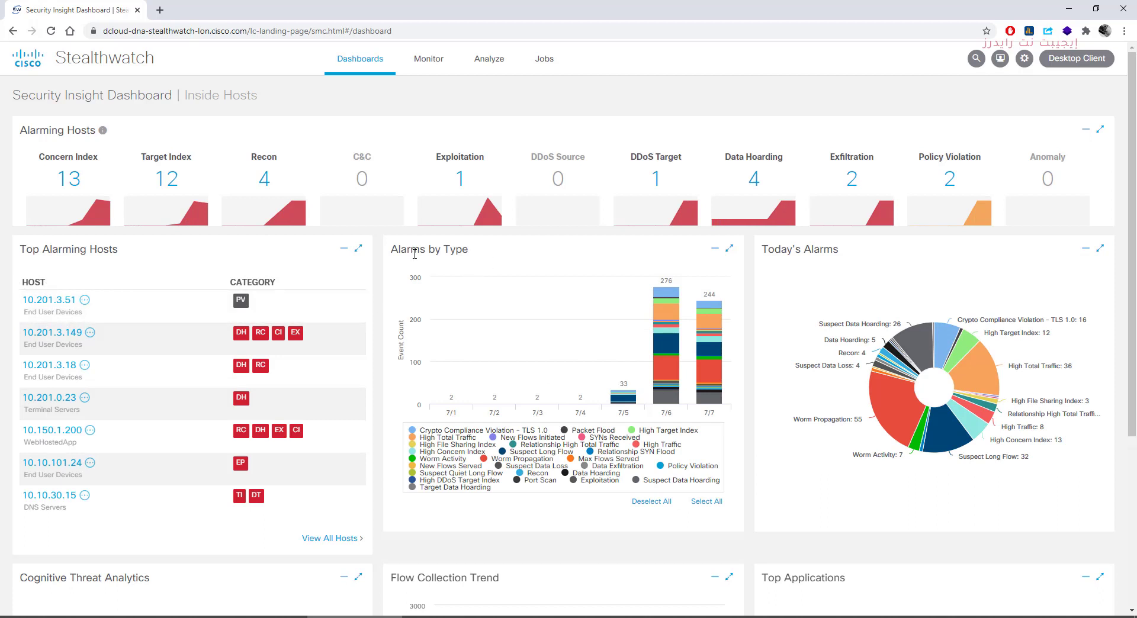
Hide Worm Activity in the Alarms by Type chart and review today's alarms, the flow collection trend and the top applications.
{"action": "left_click", "coordinate": [449, 460]}
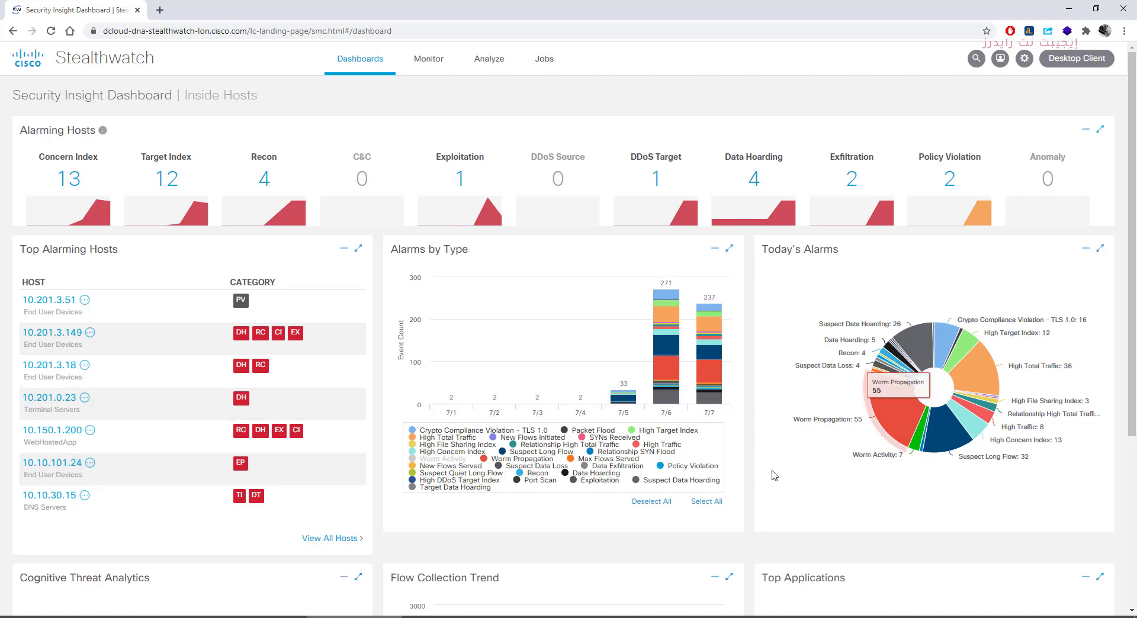
{"action": "scroll", "coordinate": [775, 468], "scroll_direction": "down", "scroll_amount": 4}
{"action": "scroll", "coordinate": [427, 396], "scroll_direction": "down", "scroll_amount": 1}
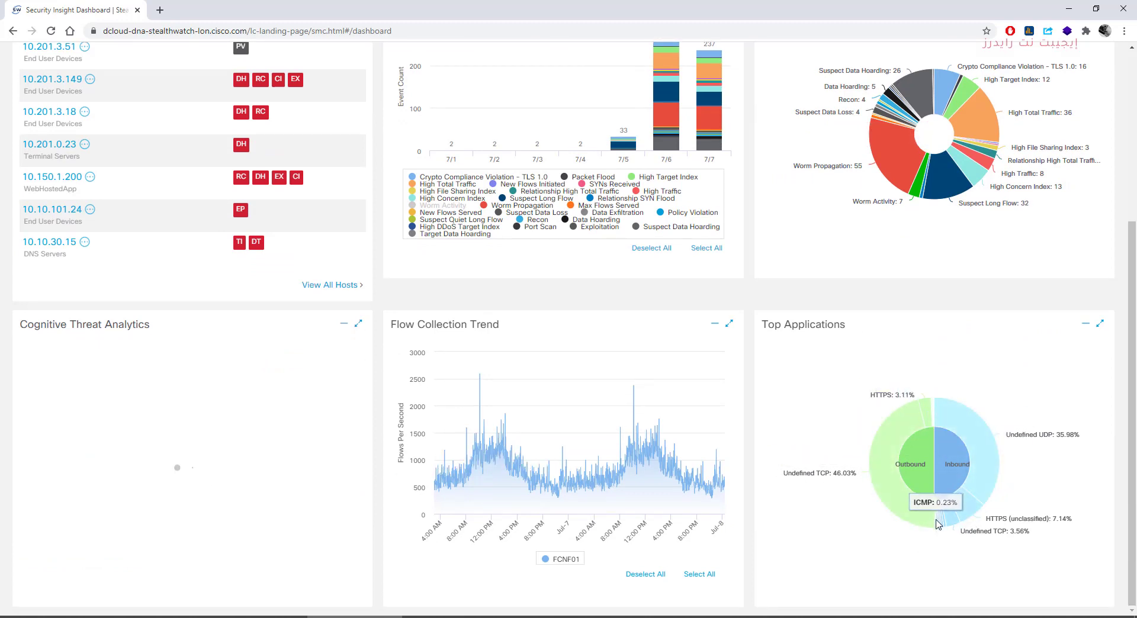
{"action": "scroll", "coordinate": [754, 444], "scroll_direction": "up", "scroll_amount": 5}
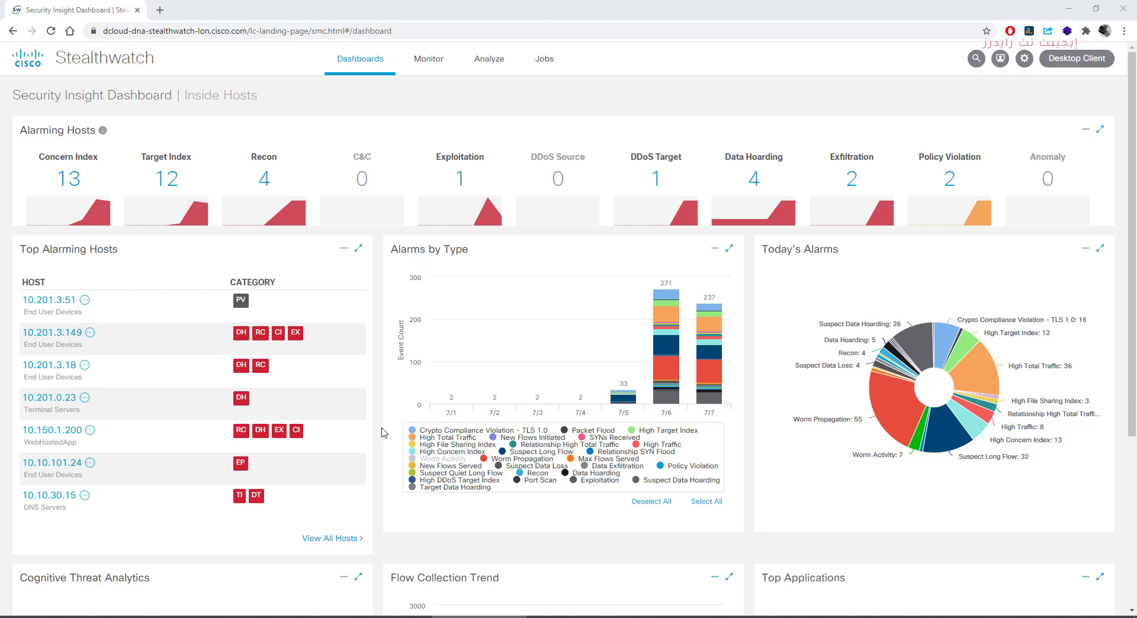
Look at the Stealthwatch Cloud dashboard and its trial offer, and return to the Security Insight Dashboard.
{"action": "mouse_move", "coordinate": [375, 64]}
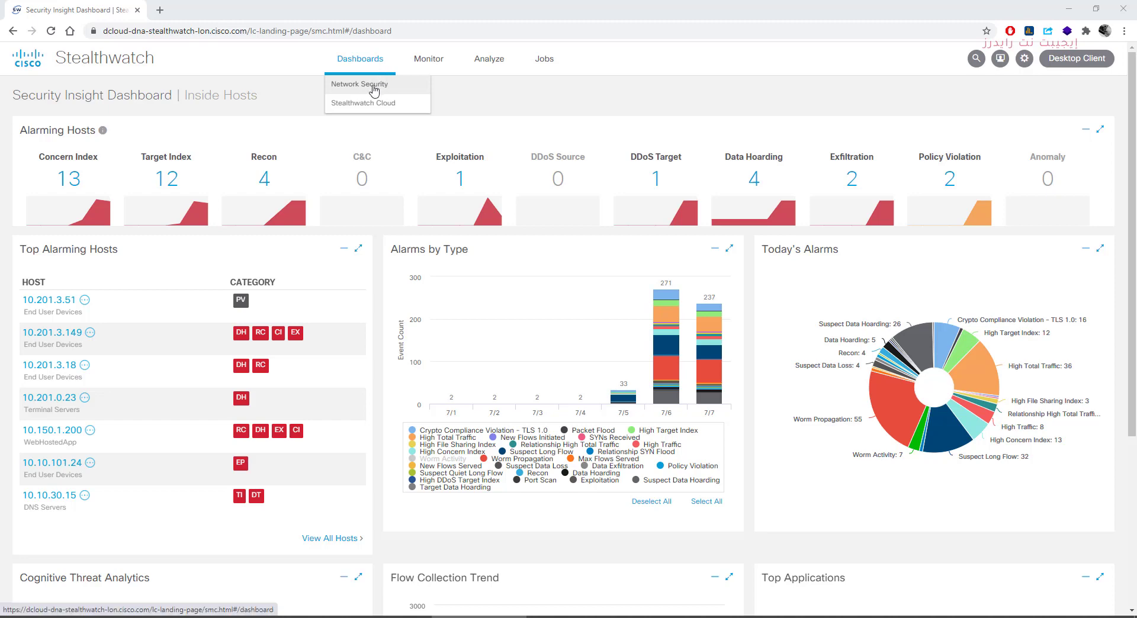
{"action": "left_click", "coordinate": [374, 104]}
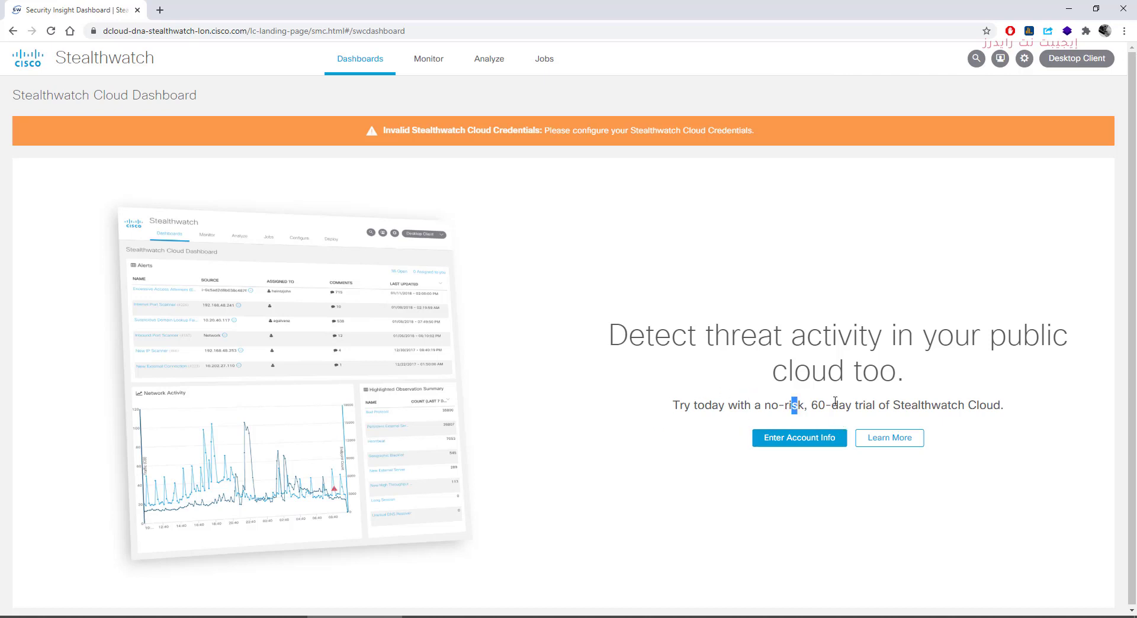
{"action": "left_click_drag", "start_coordinate": [792, 406], "coordinate": [1009, 407]}
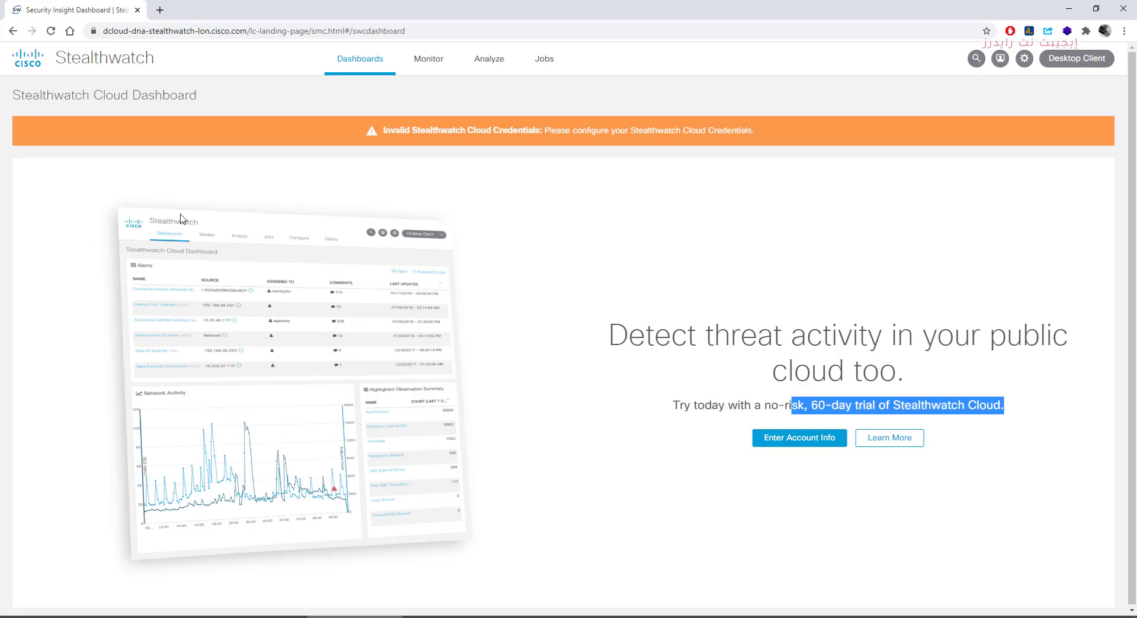
{"action": "left_click", "coordinate": [51, 75]}
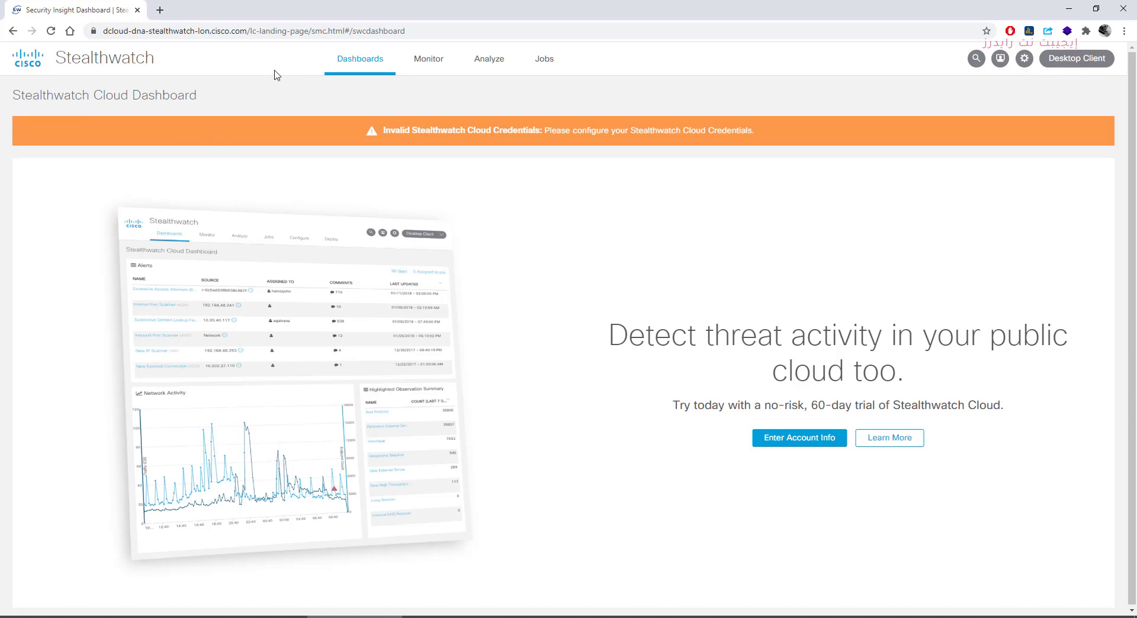
{"action": "left_click", "coordinate": [14, 31]}
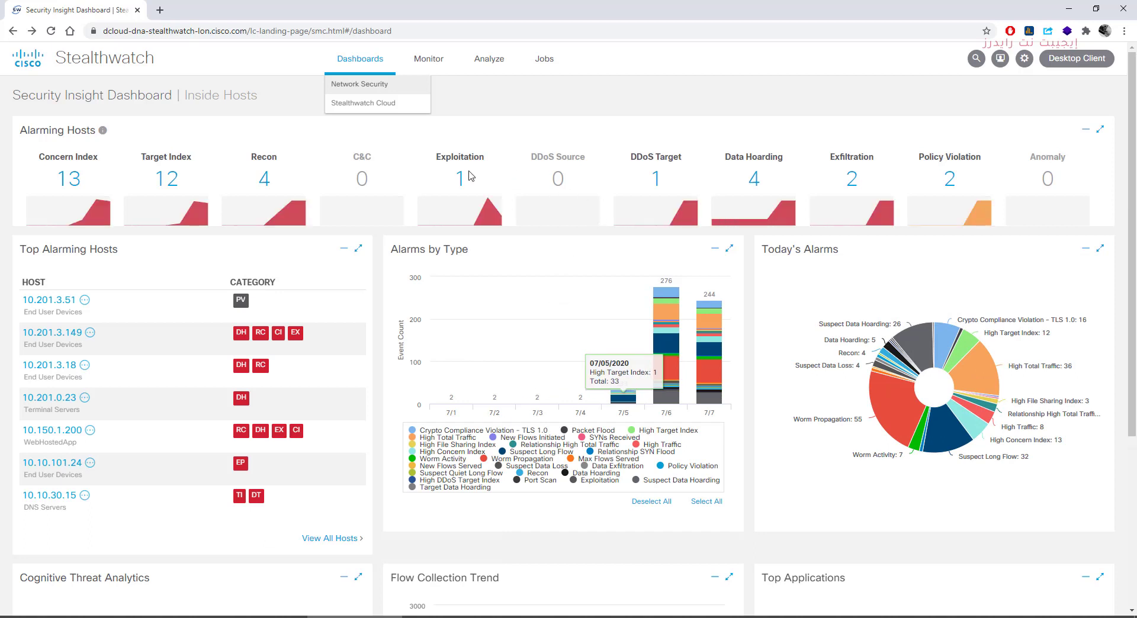
List the inside hosts with Recon alarms, check the options for 10.150.1.200 and open its host report.
{"action": "left_click", "coordinate": [265, 178]}
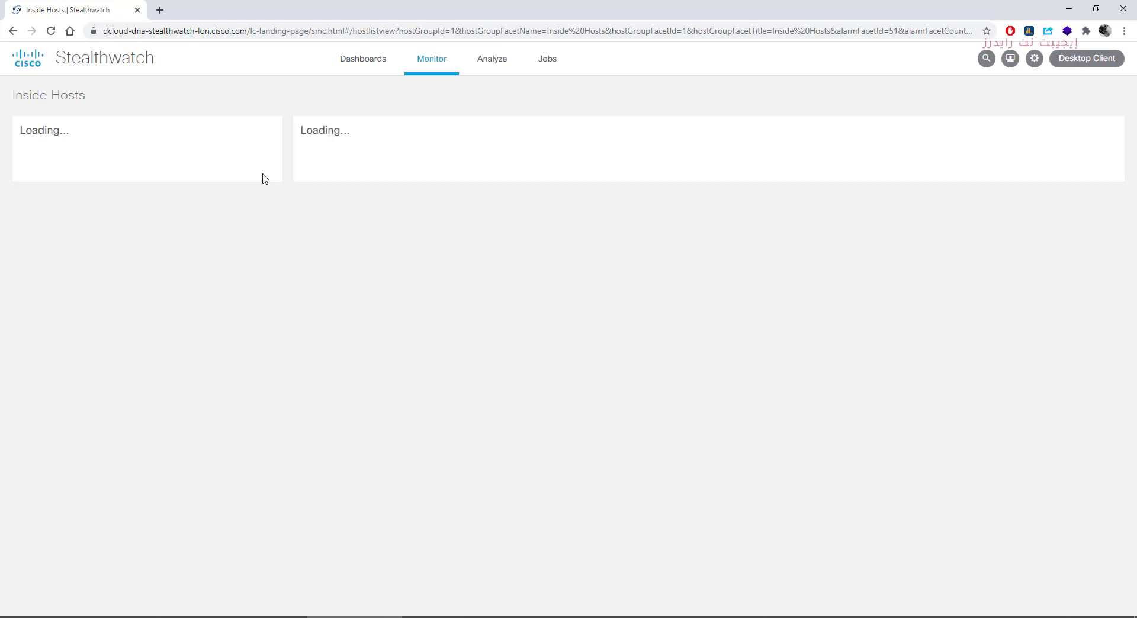
{"action": "left_click", "coordinate": [431, 59]}
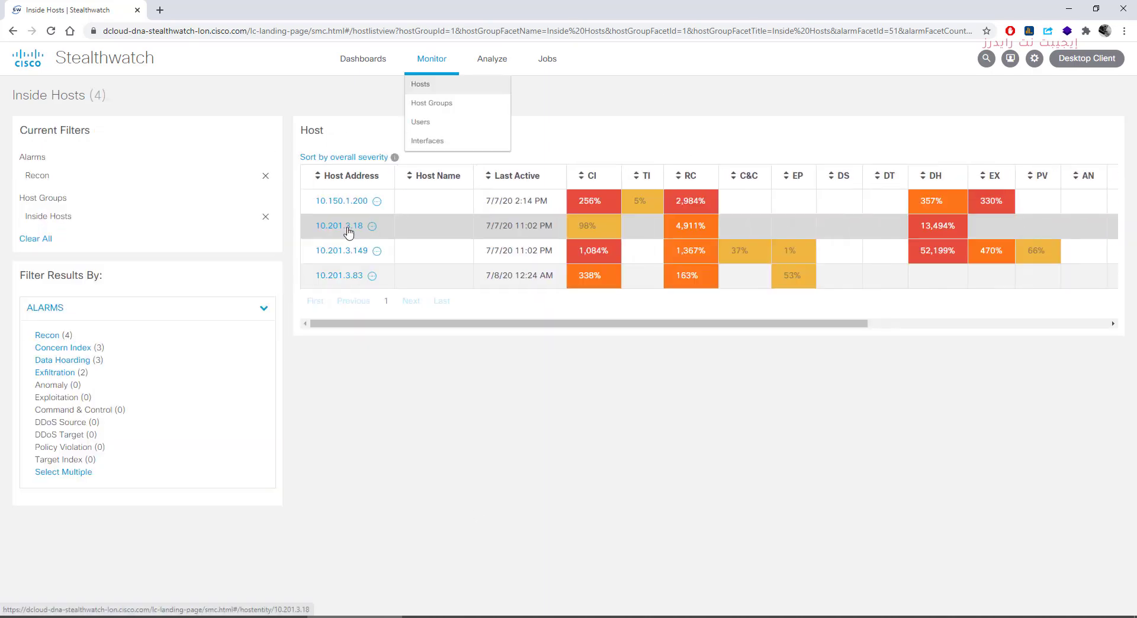
{"action": "left_click", "coordinate": [424, 437]}
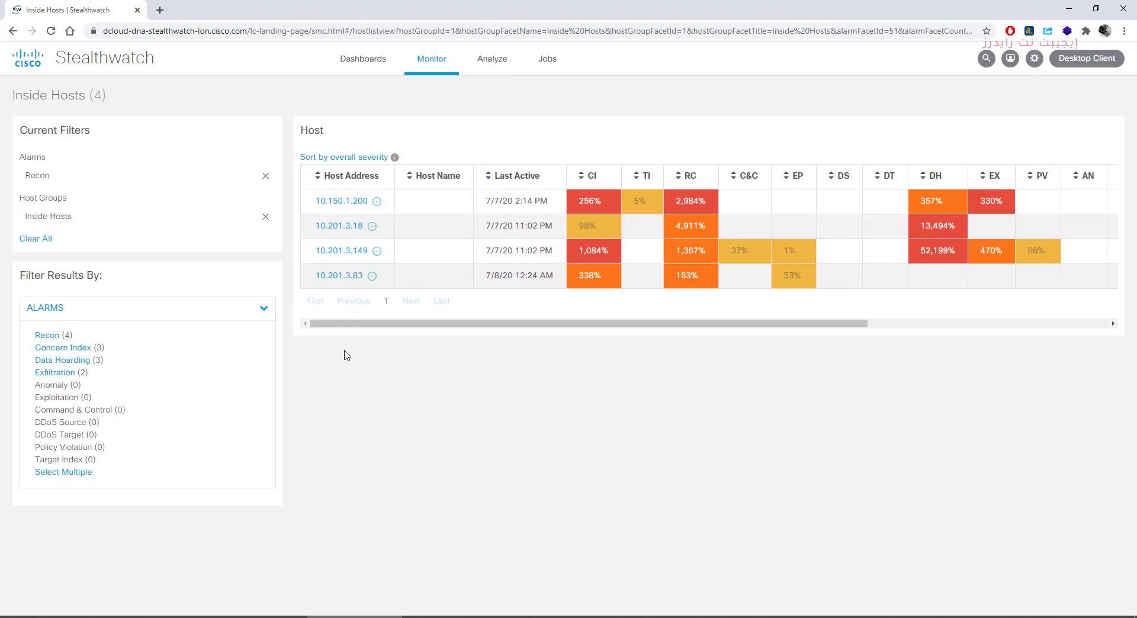
{"action": "left_click", "coordinate": [377, 202]}
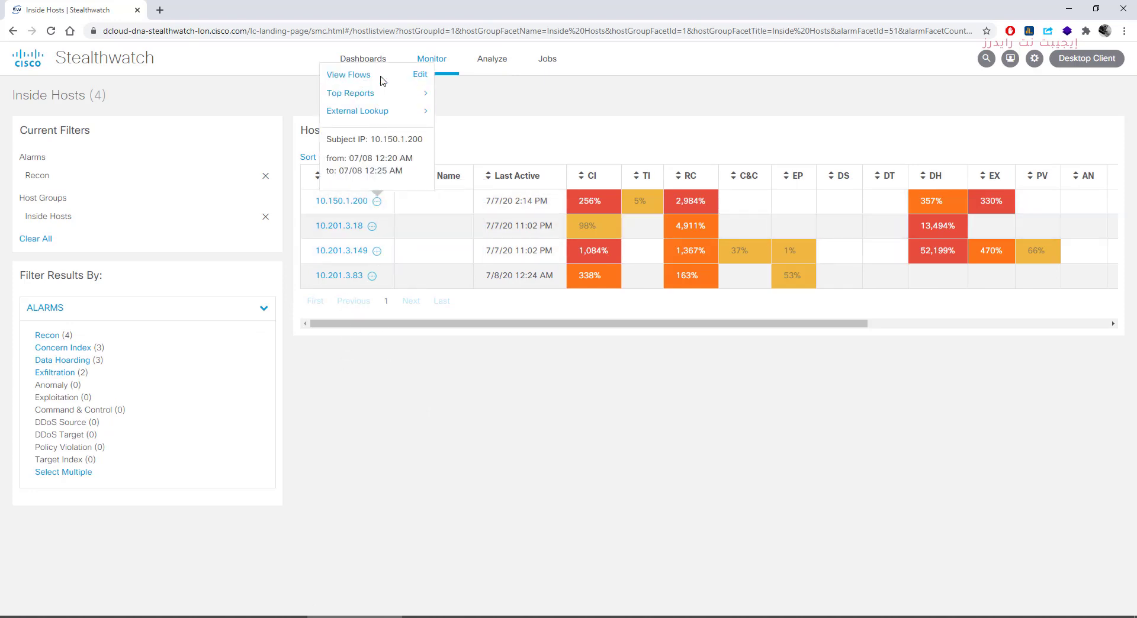
{"action": "left_click", "coordinate": [357, 205]}
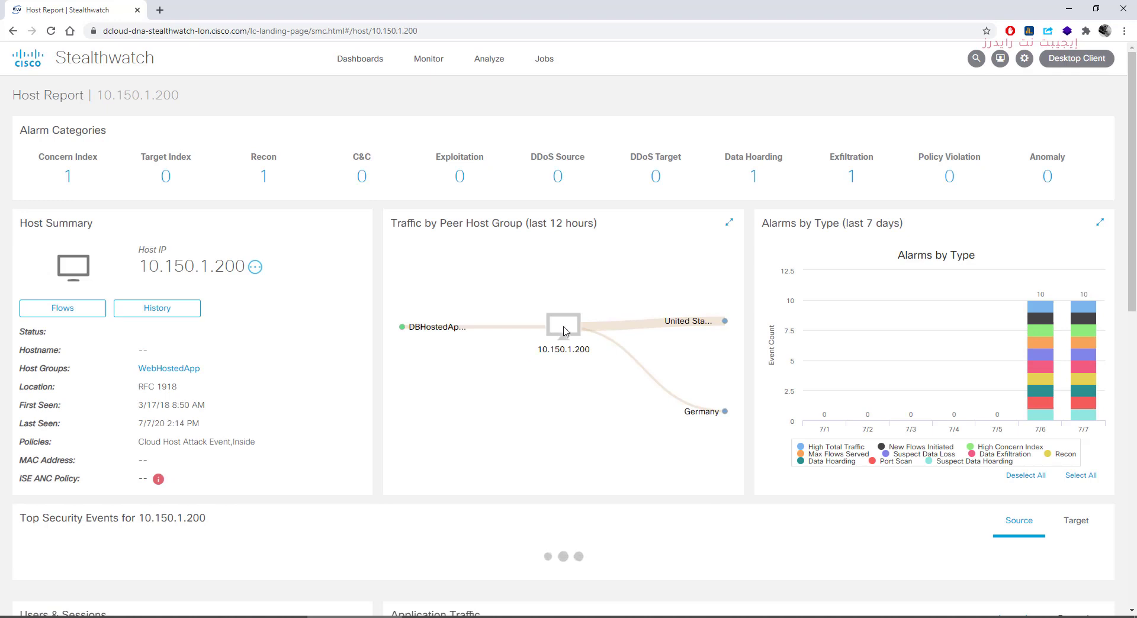
Check the host IP and host group in the host summary, and open the WebHostedApp host group report.
{"action": "left_click_drag", "start_coordinate": [245, 266], "coordinate": [139, 264]}
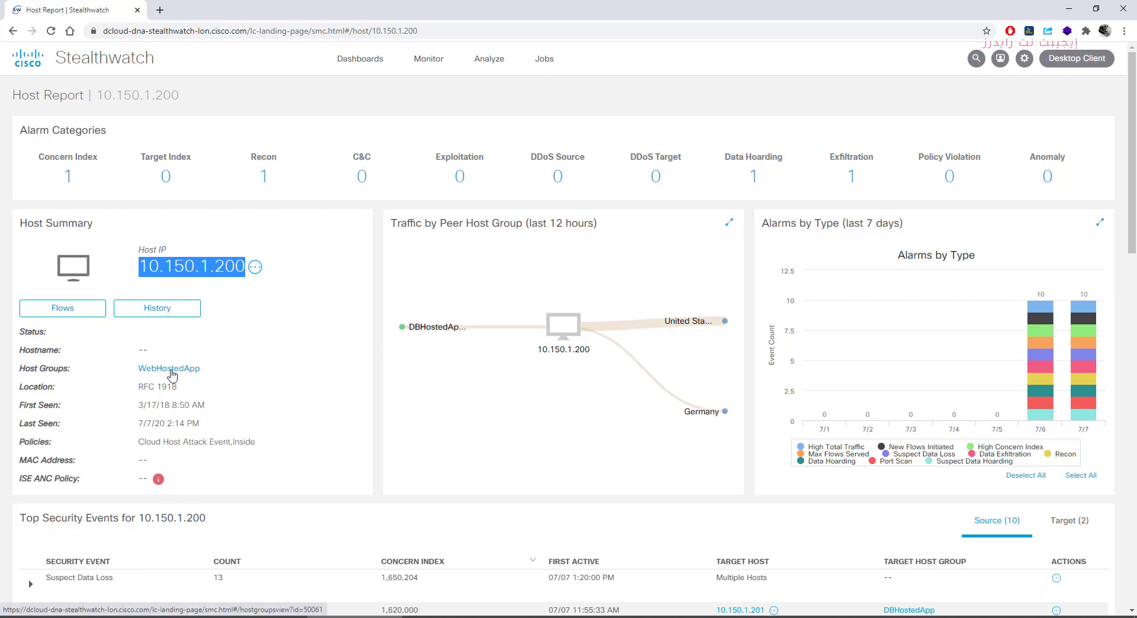
{"action": "left_click_drag", "start_coordinate": [27, 369], "coordinate": [70, 370]}
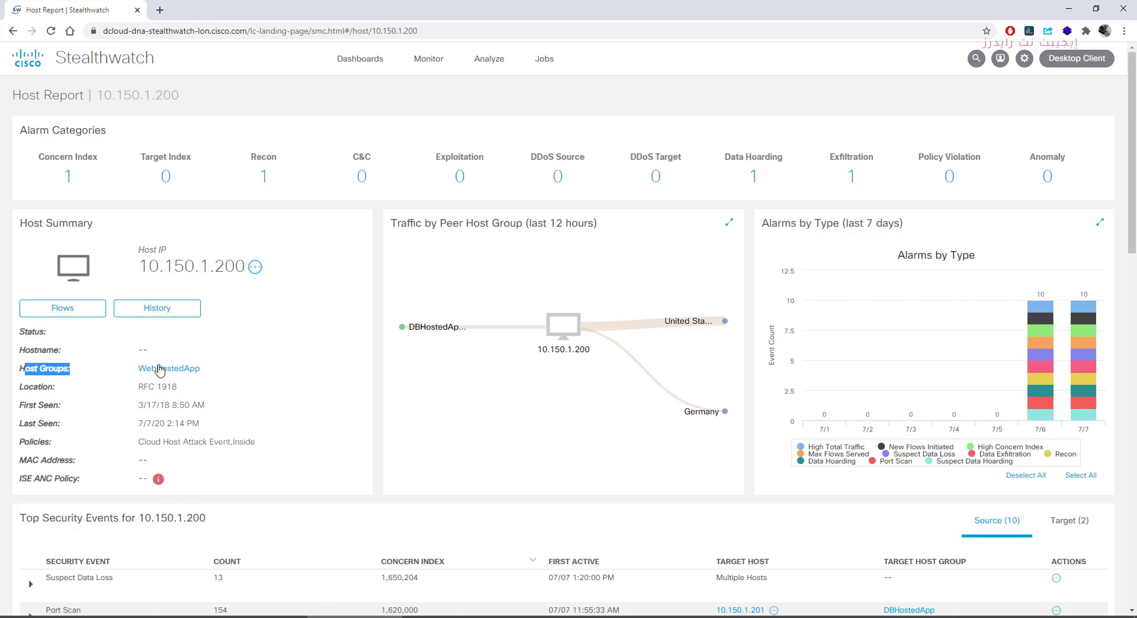
{"action": "left_click", "coordinate": [158, 369]}
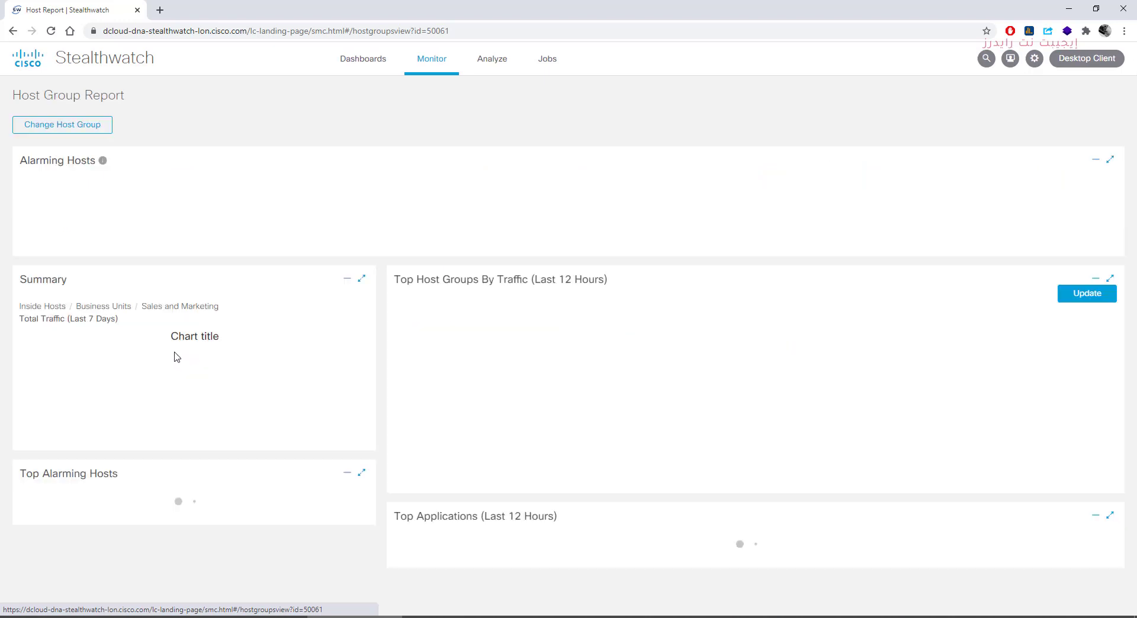
View host group monitoring and examine WebHostedApp's traffic summary, top alarming hosts and top applications.
{"action": "mouse_move", "coordinate": [441, 59]}
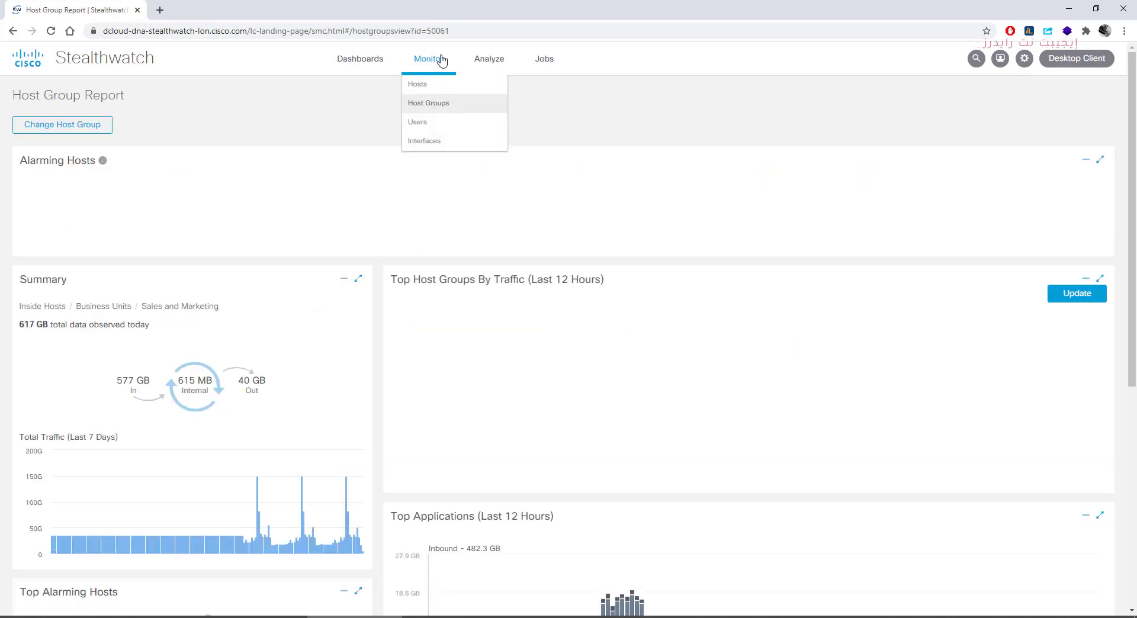
{"action": "left_click", "coordinate": [436, 106]}
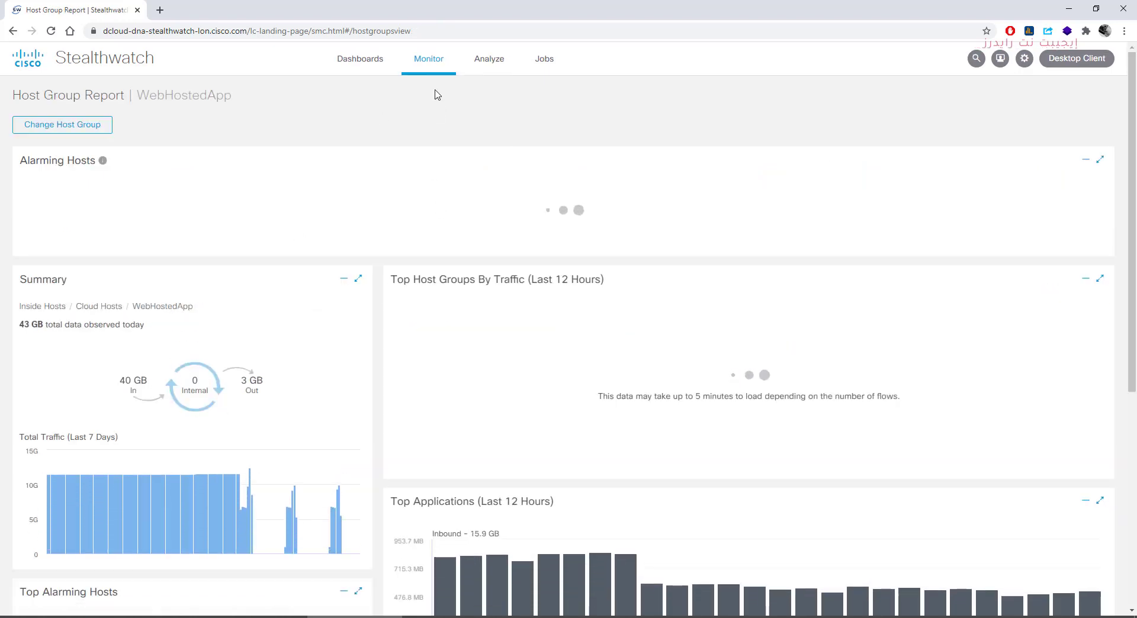
{"action": "left_click", "coordinate": [428, 106]}
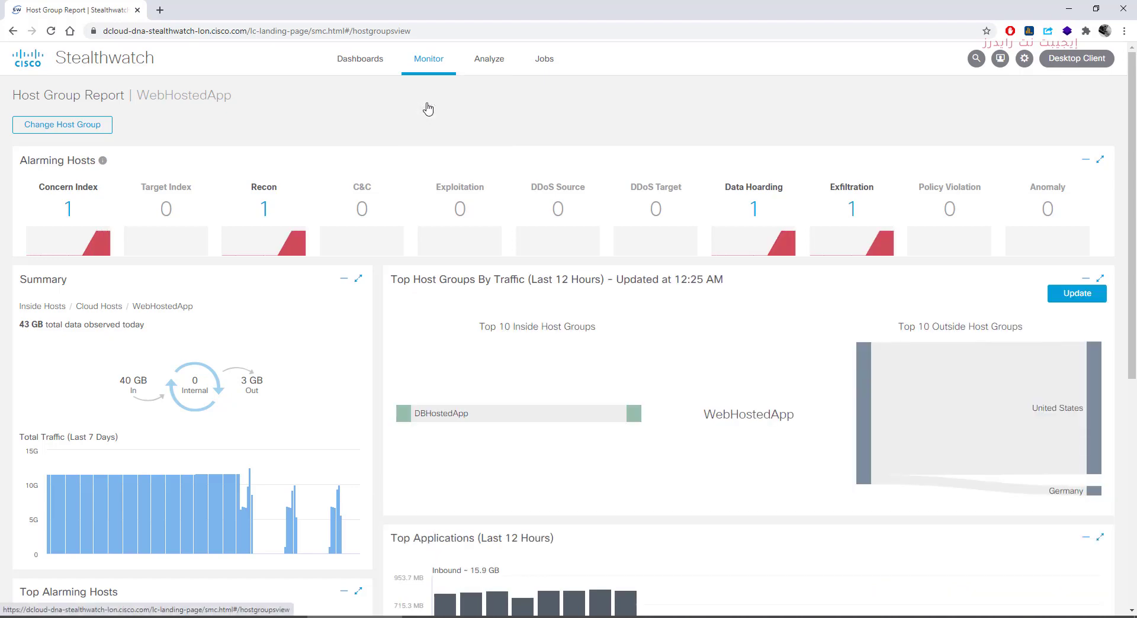
{"action": "scroll", "coordinate": [298, 379], "scroll_direction": "down", "scroll_amount": 7}
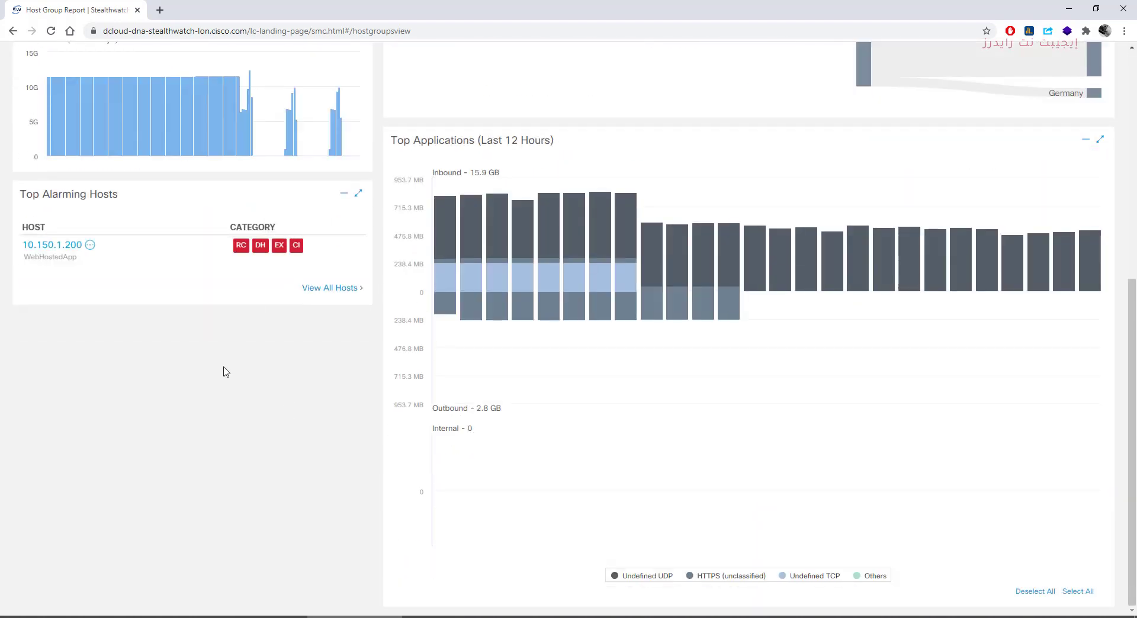
{"action": "scroll", "coordinate": [293, 402], "scroll_direction": "up", "scroll_amount": 5}
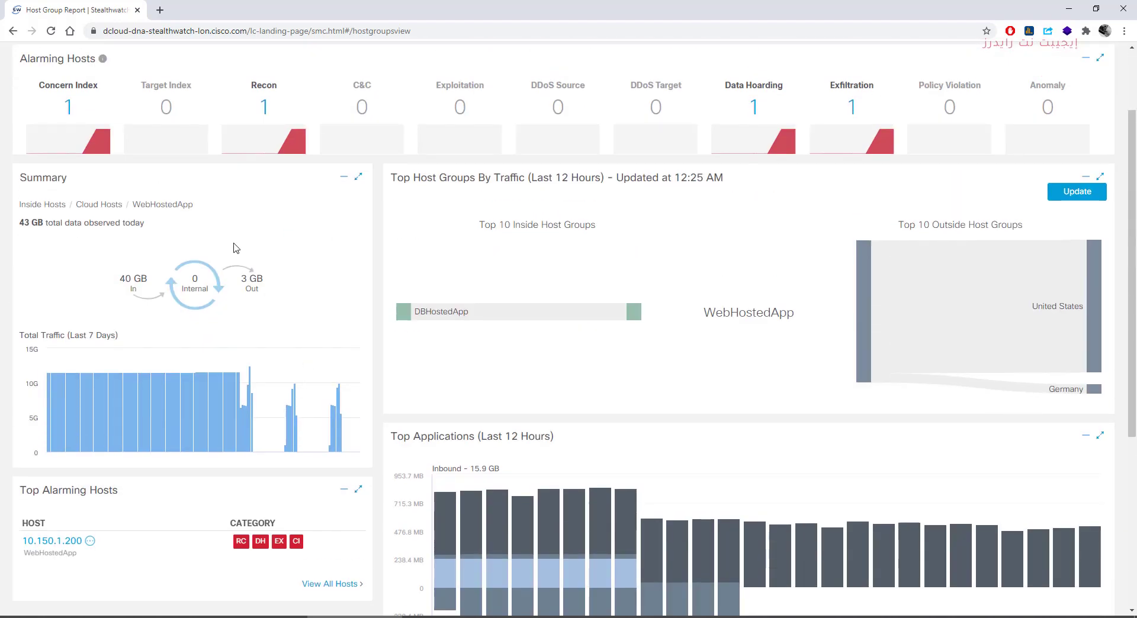
{"action": "scroll", "coordinate": [225, 246], "scroll_direction": "up", "scroll_amount": 2}
Open the full inside hosts list, filter it by Recon alarms and check the concern index of 10.201.3.18.
{"action": "mouse_move", "coordinate": [415, 76]}
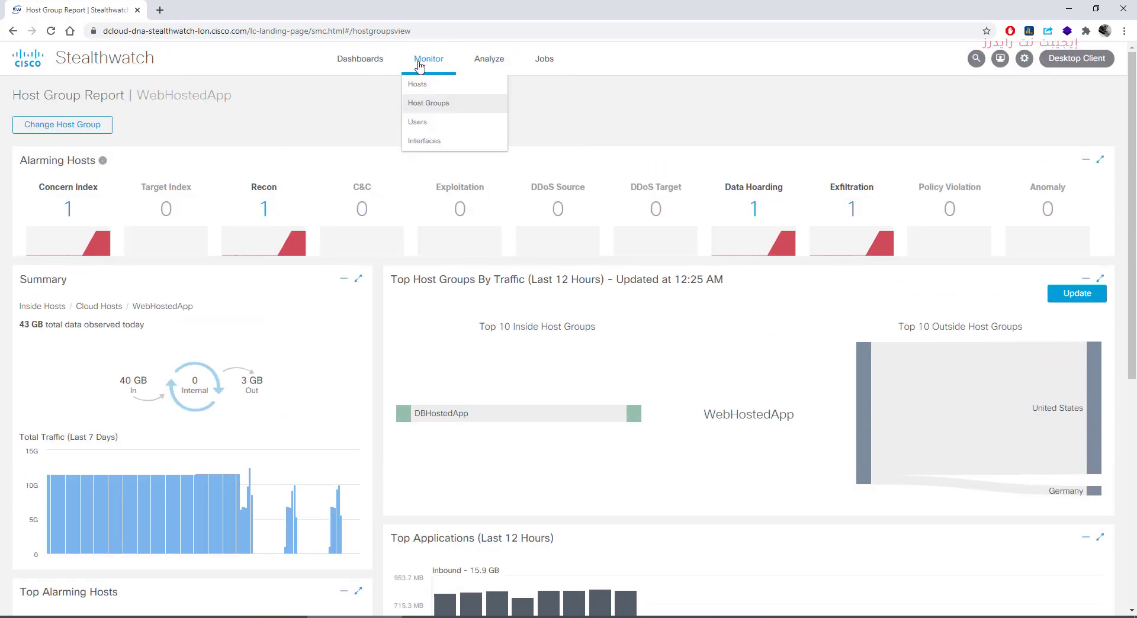
{"action": "left_click", "coordinate": [427, 124]}
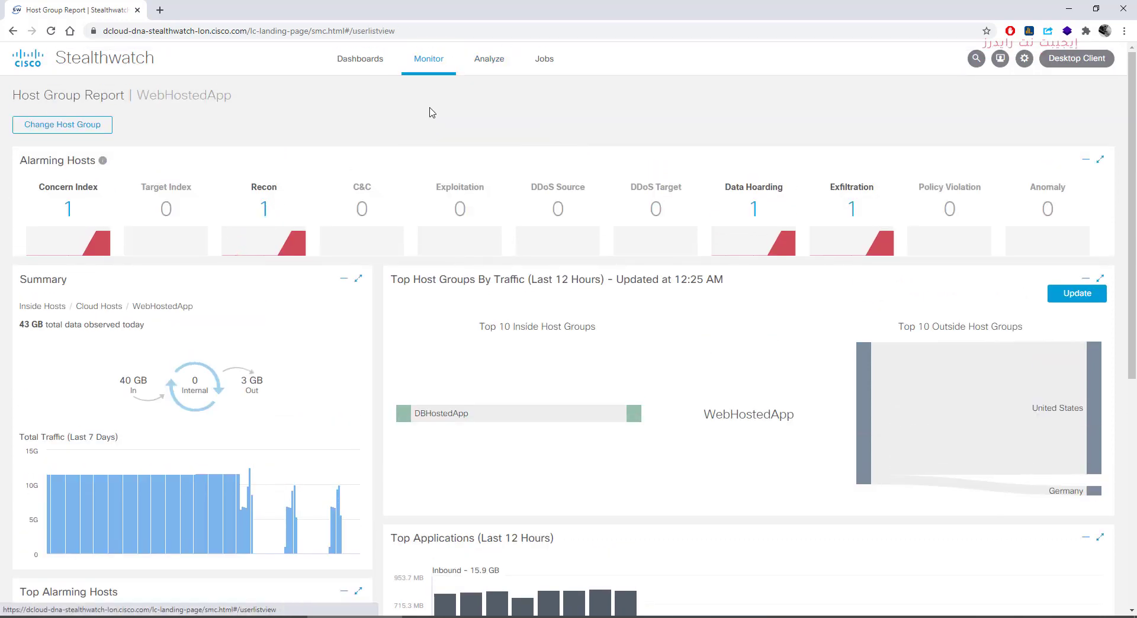
{"action": "left_click", "coordinate": [428, 85]}
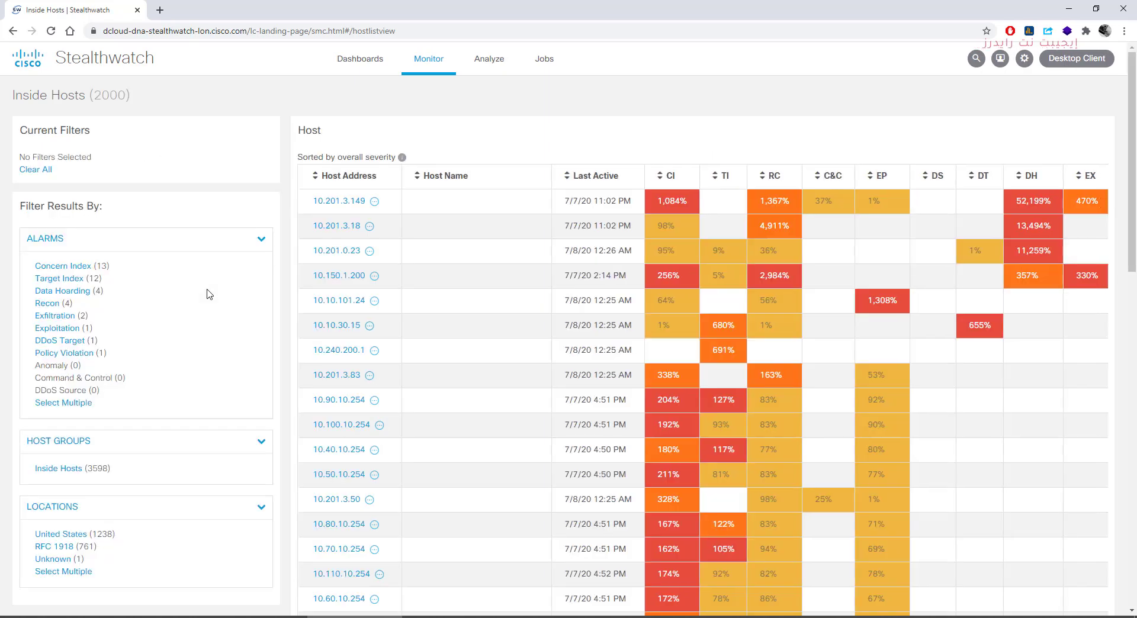
{"action": "scroll", "coordinate": [62, 500], "scroll_direction": "down", "scroll_amount": 2}
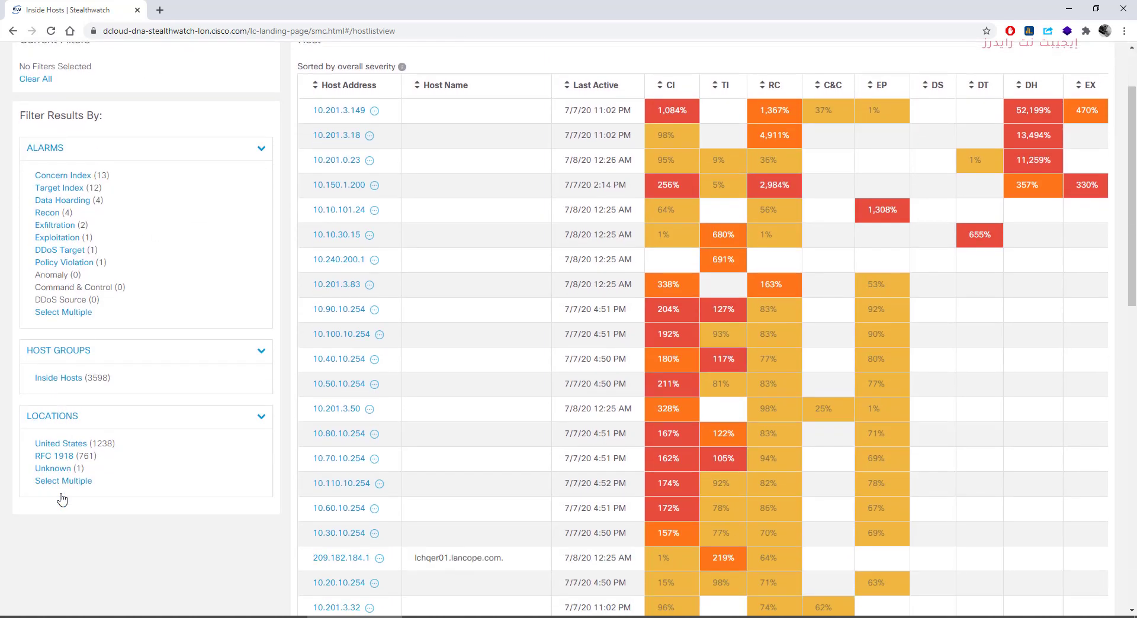
{"action": "scroll", "coordinate": [65, 413], "scroll_direction": "up", "scroll_amount": 2}
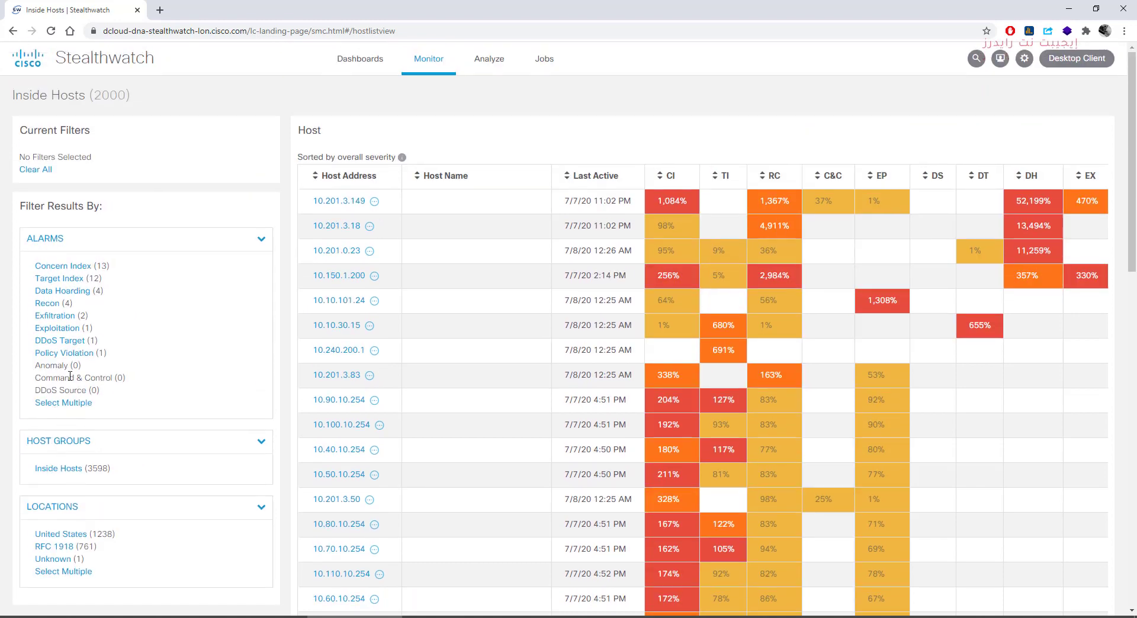
{"action": "left_click", "coordinate": [52, 303]}
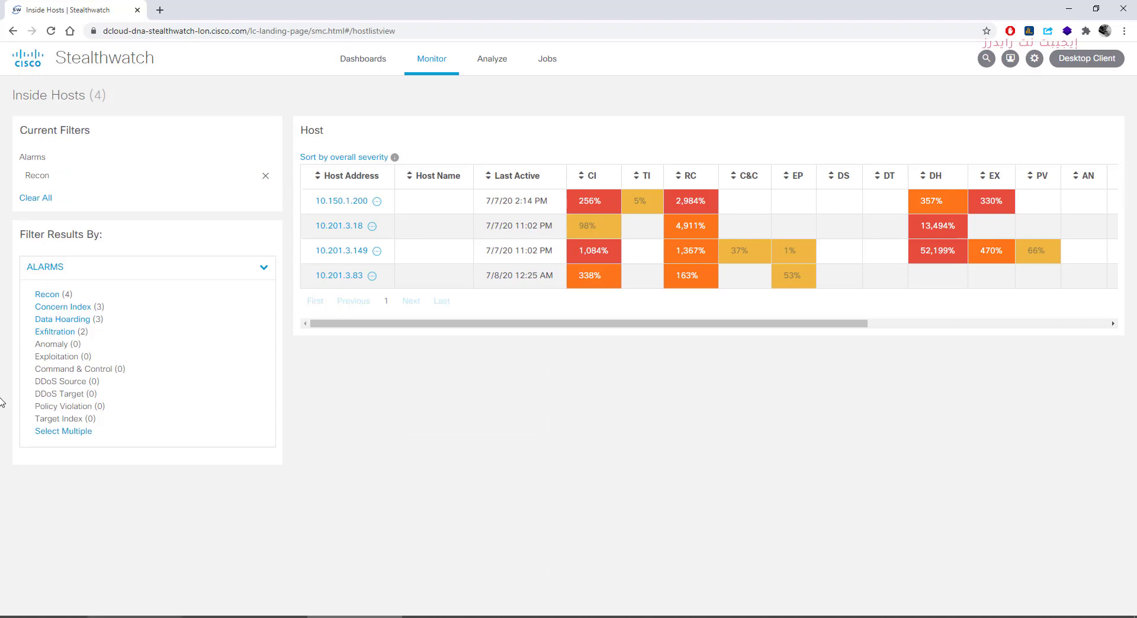
{"action": "mouse_move", "coordinate": [609, 233]}
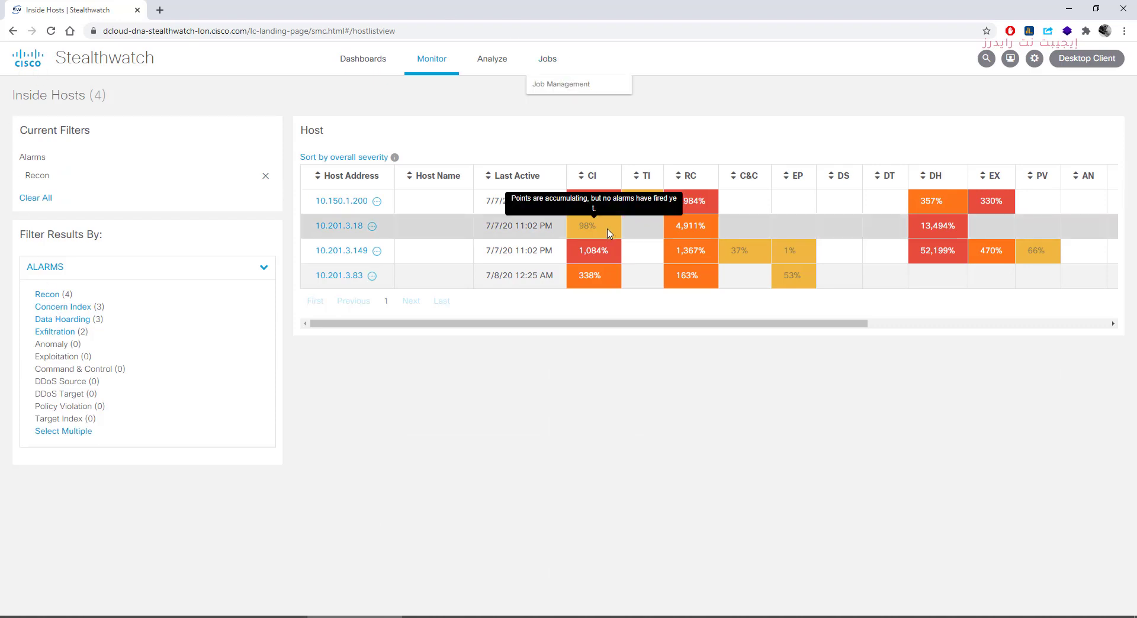